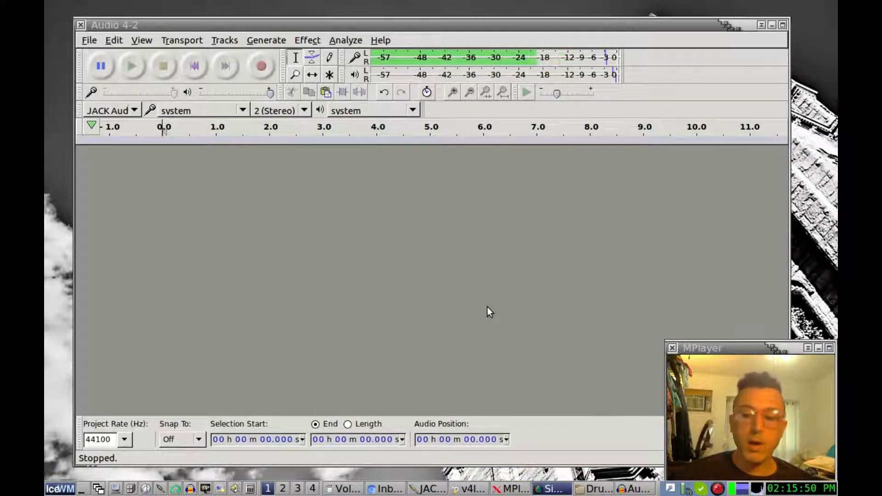
Import Audio 4-1.wav from the audiofiles folder and listen to part of it from about 0:50
{"action": "left_click", "coordinate": [249, 21]}
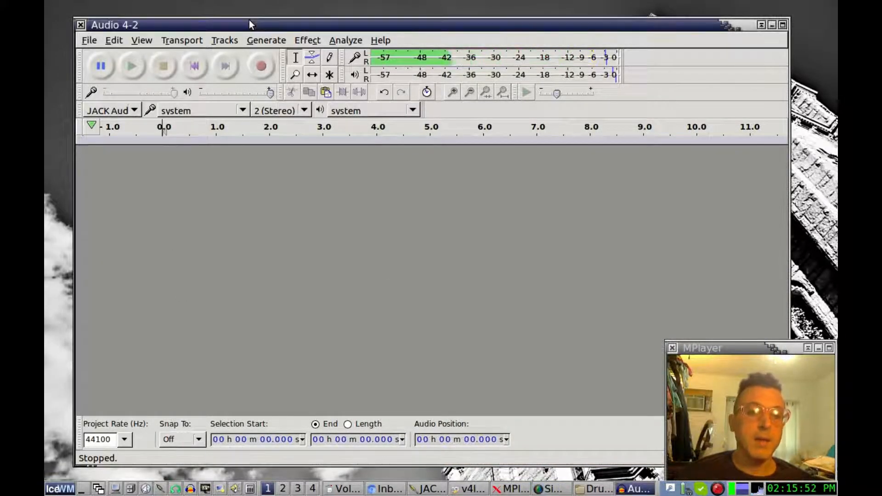
{"action": "left_click", "coordinate": [89, 41]}
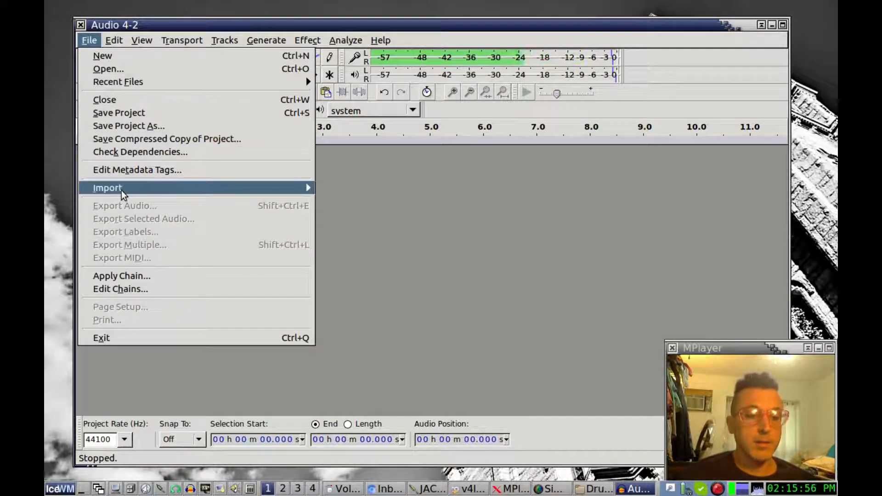
{"action": "mouse_move", "coordinate": [121, 191]}
{"action": "left_click", "coordinate": [325, 188]}
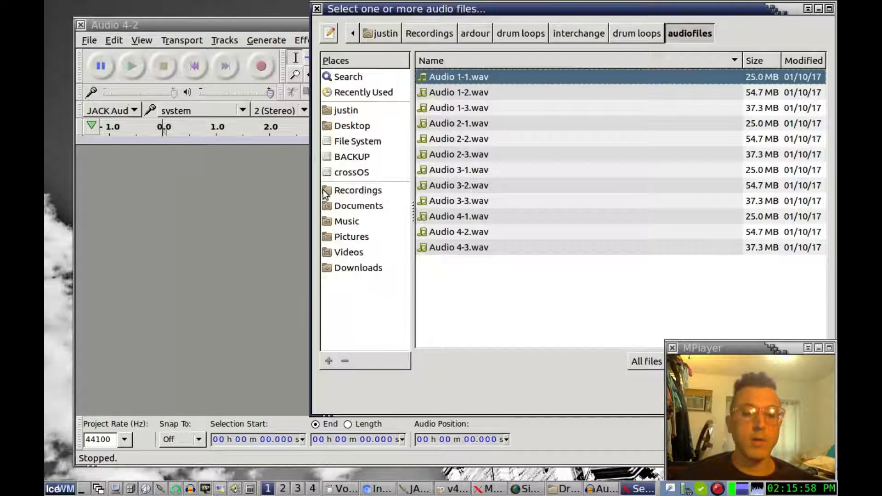
{"action": "left_click", "coordinate": [466, 220]}
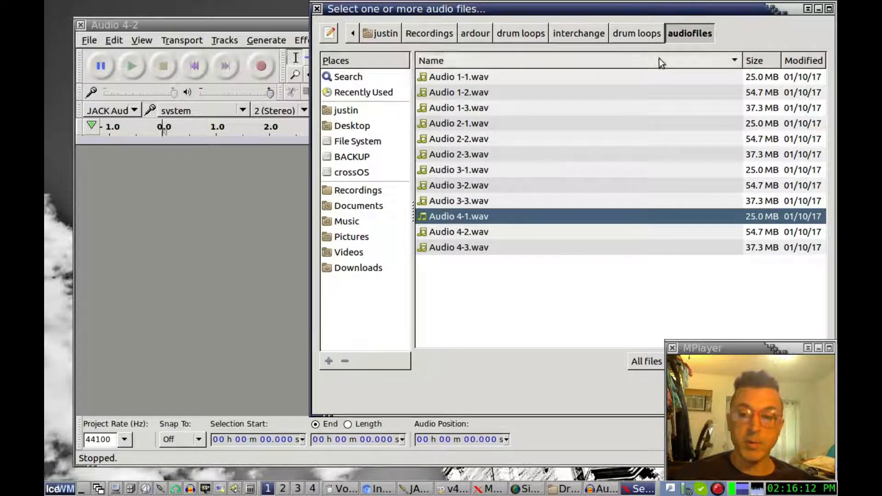
{"action": "left_click_drag", "start_coordinate": [656, 10], "coordinate": [449, 35]}
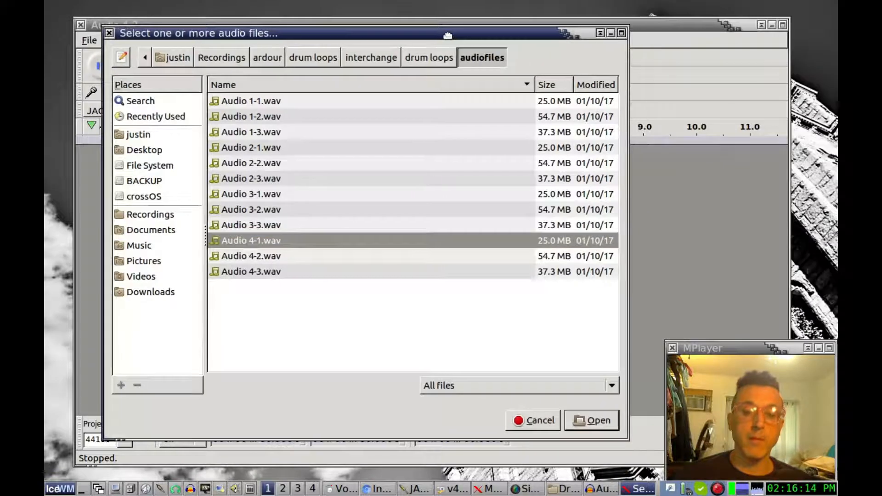
{"action": "left_click", "coordinate": [595, 420]}
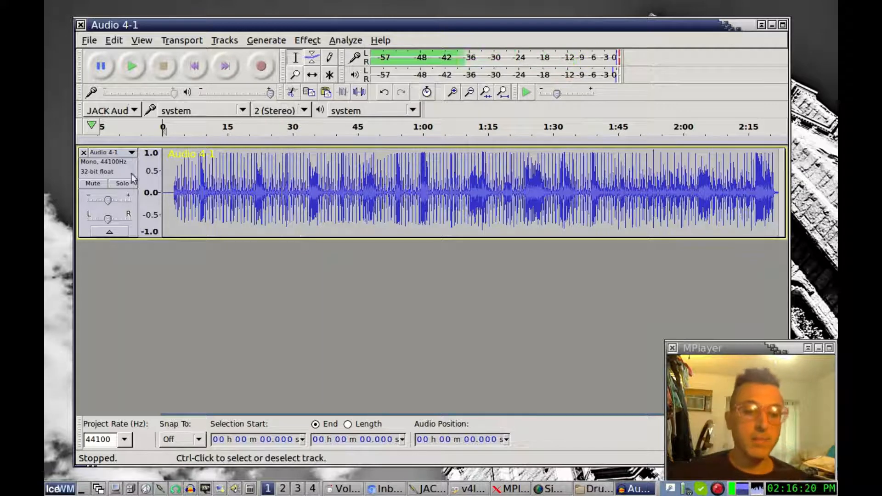
{"action": "left_click", "coordinate": [377, 128]}
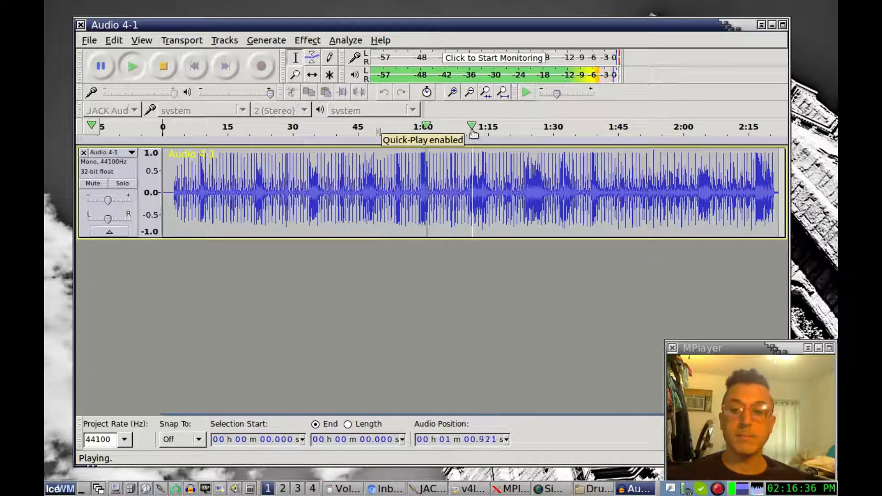
{"action": "left_click", "coordinate": [166, 67]}
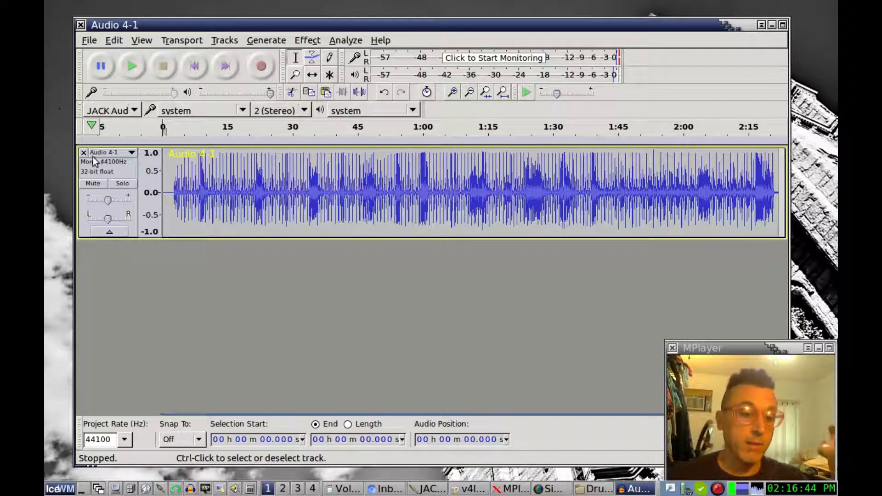
Normalize the whole Audio 4-1 track to a maximum amplitude of 0.0 dB, with DC offset removal and independent stereo channels enabled
{"action": "left_click", "coordinate": [111, 170]}
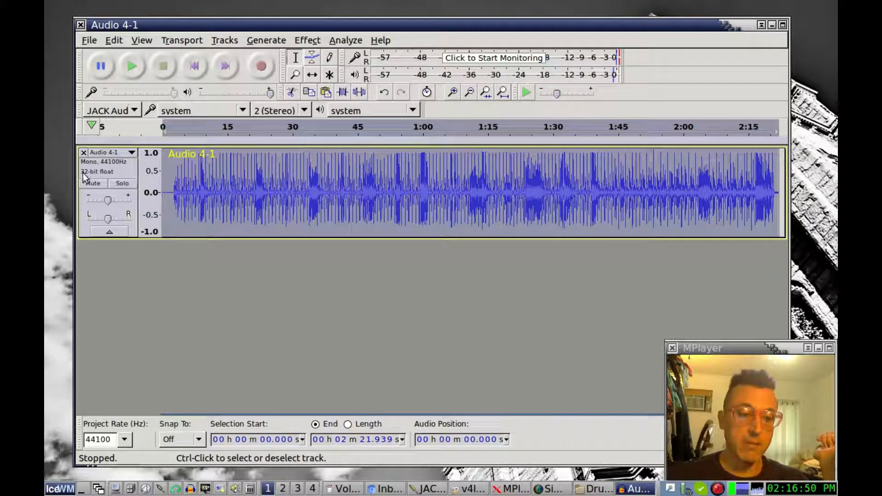
{"action": "left_click", "coordinate": [323, 40]}
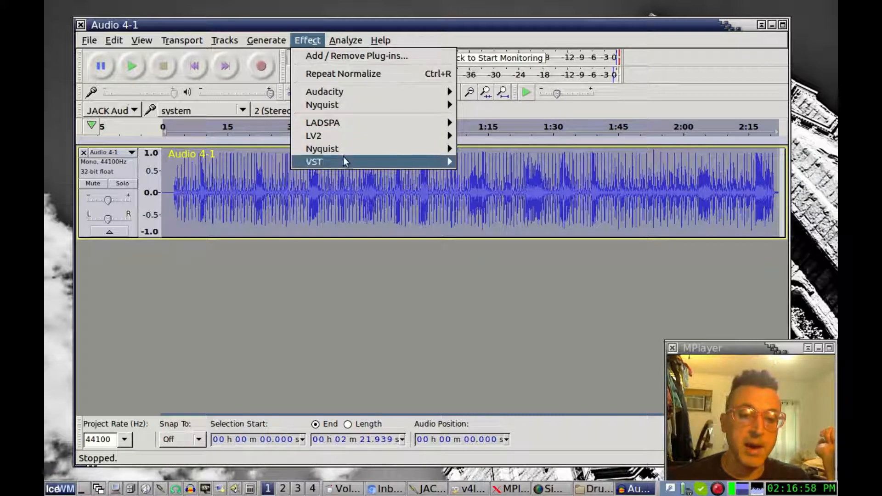
{"action": "mouse_move", "coordinate": [331, 94]}
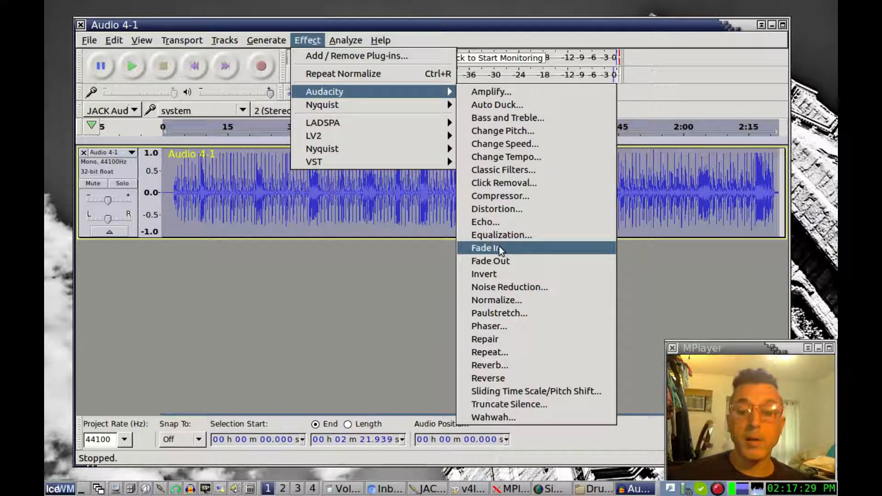
{"action": "left_click", "coordinate": [500, 300]}
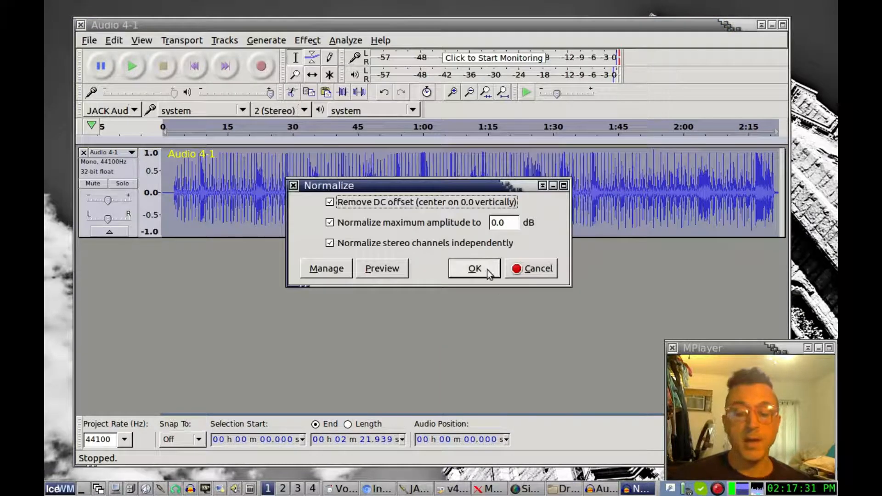
{"action": "left_click", "coordinate": [482, 272]}
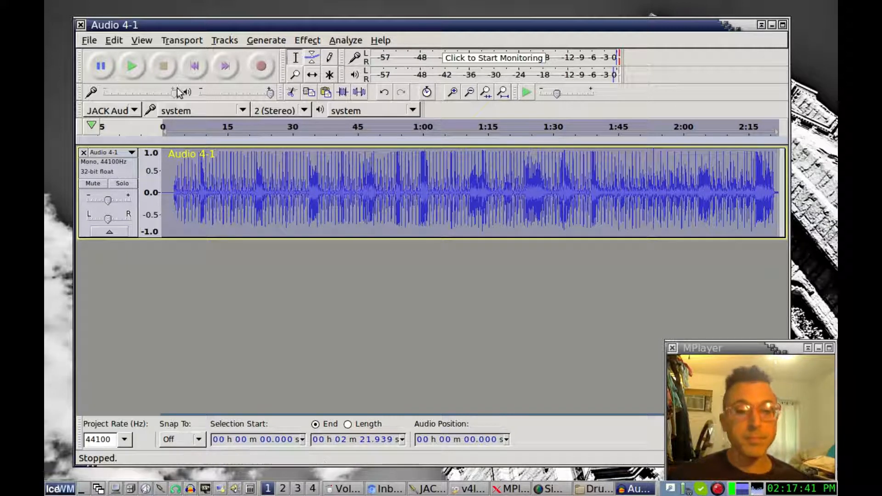
Start the Equalization effect on the track and flatten the existing curve
{"action": "left_click", "coordinate": [311, 41]}
{"action": "mouse_move", "coordinate": [397, 95]}
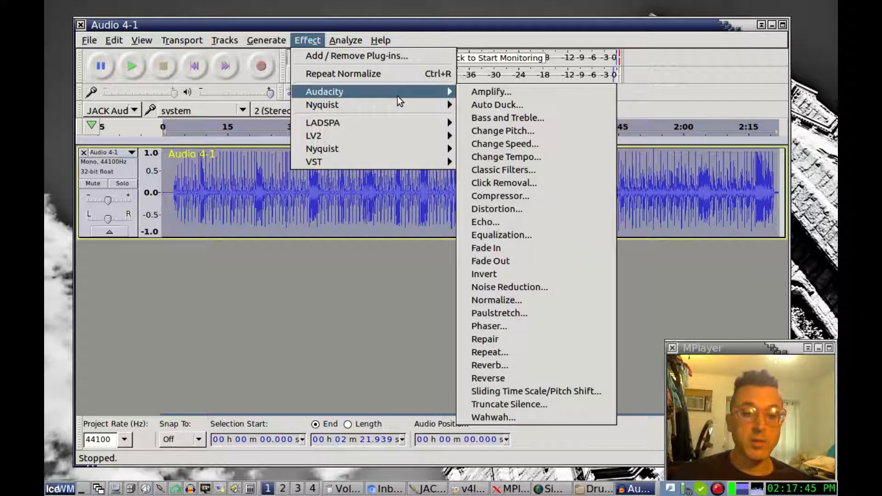
{"action": "left_click", "coordinate": [539, 239]}
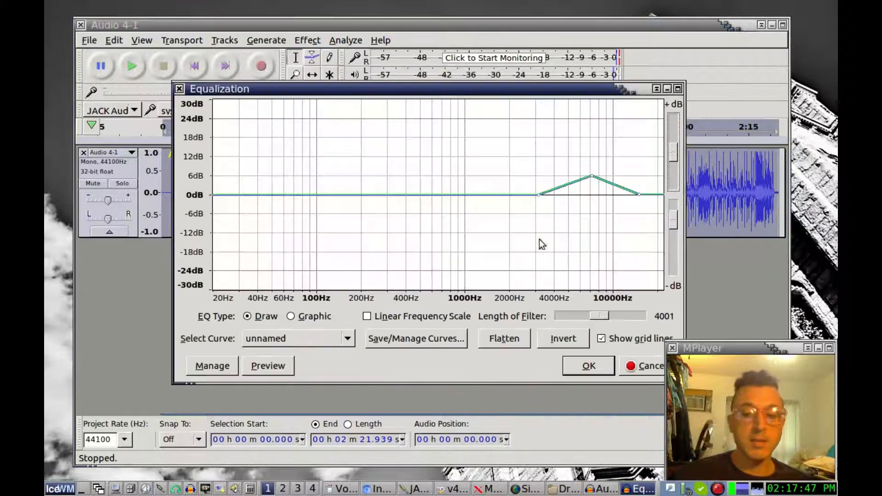
{"action": "left_click", "coordinate": [496, 343]}
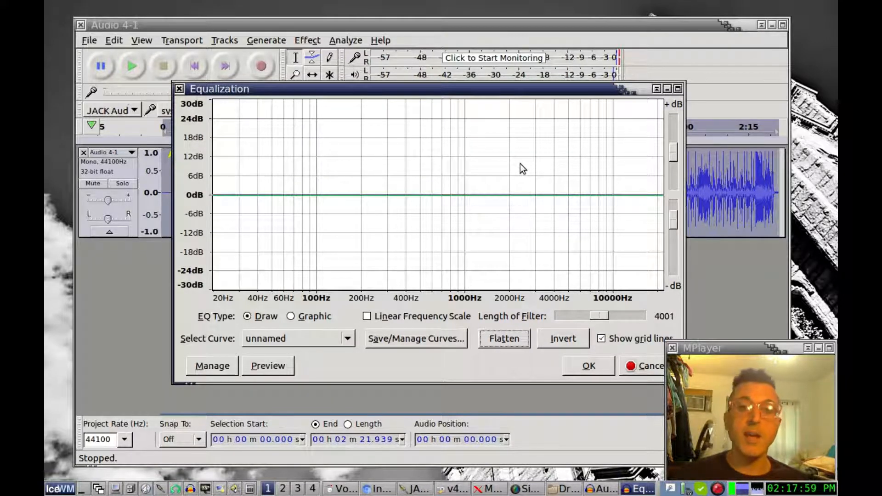
Shape a high-frequency boost of about 4 dB near 9000 Hz, anchored near 0 dB at about 4000 Hz and 17000 Hz
{"action": "left_click", "coordinate": [554, 193]}
{"action": "left_click", "coordinate": [354, 193]}
{"action": "left_click_drag", "start_coordinate": [466, 192], "coordinate": [467, 194]}
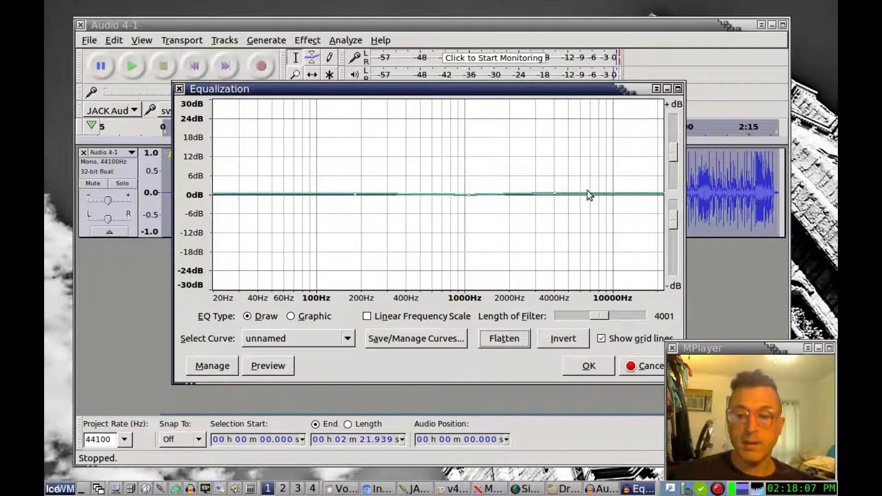
{"action": "left_click_drag", "start_coordinate": [587, 191], "coordinate": [585, 195]}
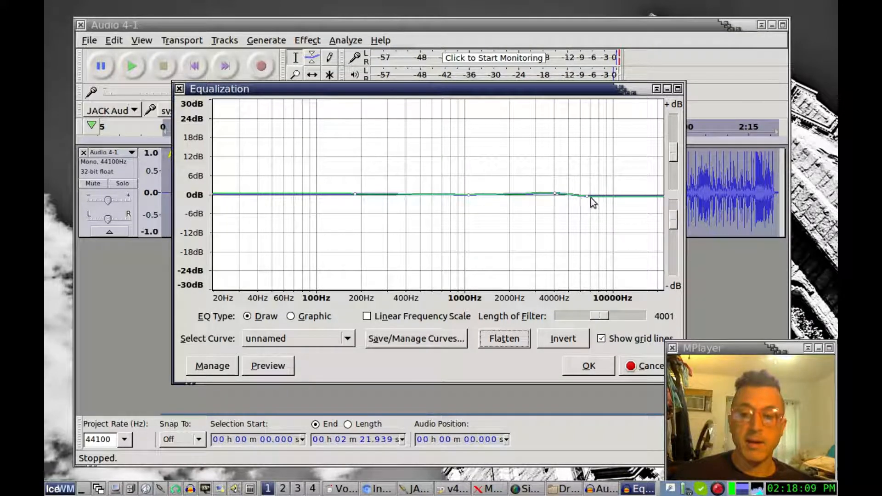
{"action": "left_click", "coordinate": [625, 192]}
{"action": "left_click_drag", "start_coordinate": [588, 198], "coordinate": [601, 181]}
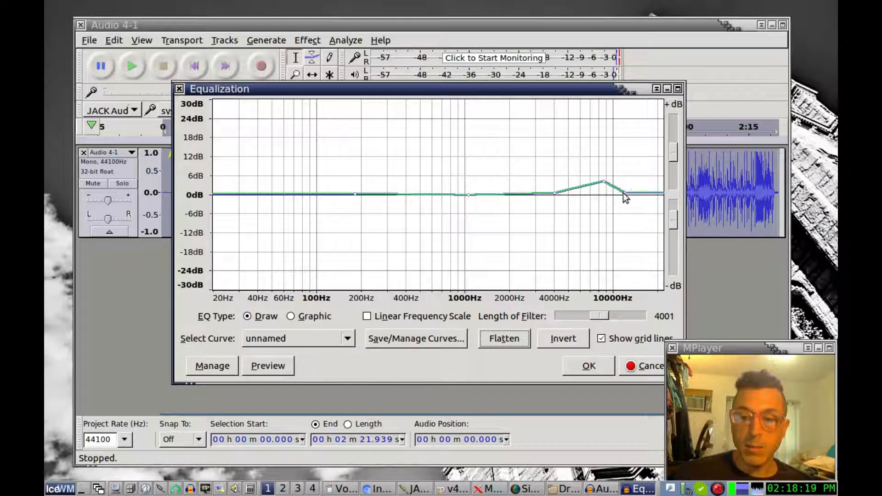
{"action": "left_click_drag", "start_coordinate": [625, 192], "coordinate": [646, 192]}
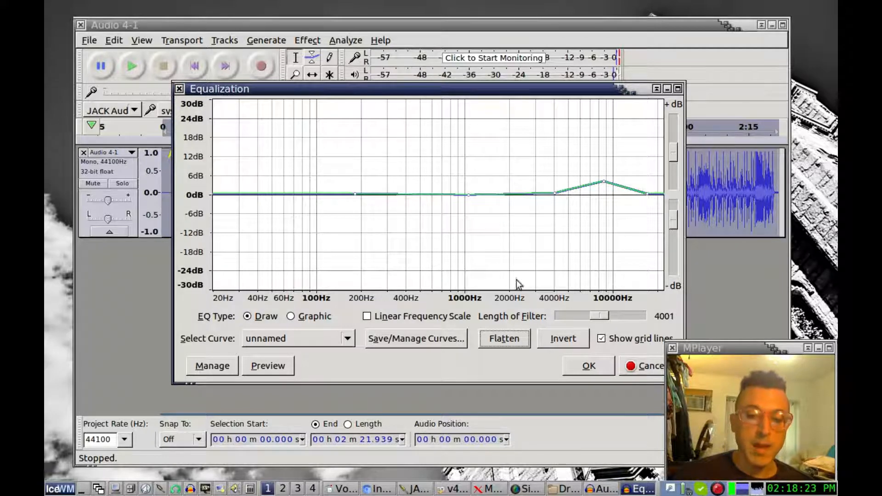
Add a steep low cut to the EQ curve, dropping from 0 dB at about 28 Hz to -30 dB at 20 Hz
{"action": "left_click", "coordinate": [239, 194]}
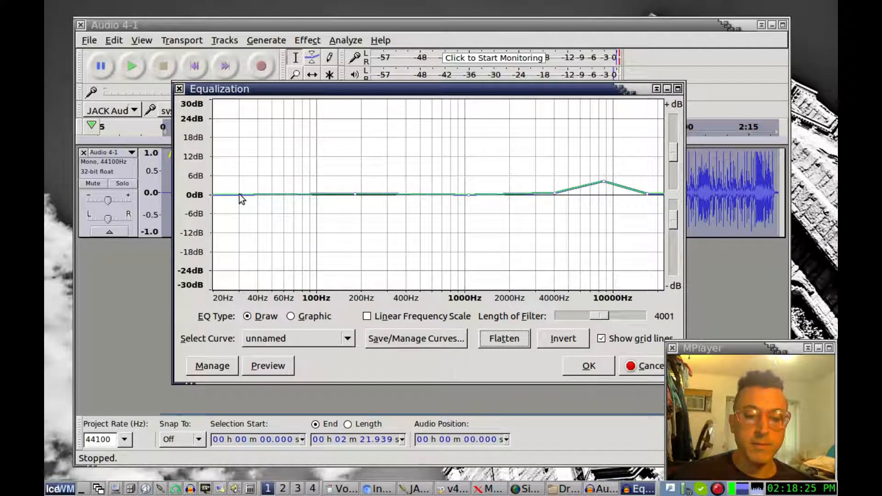
{"action": "left_click_drag", "start_coordinate": [215, 196], "coordinate": [208, 290]}
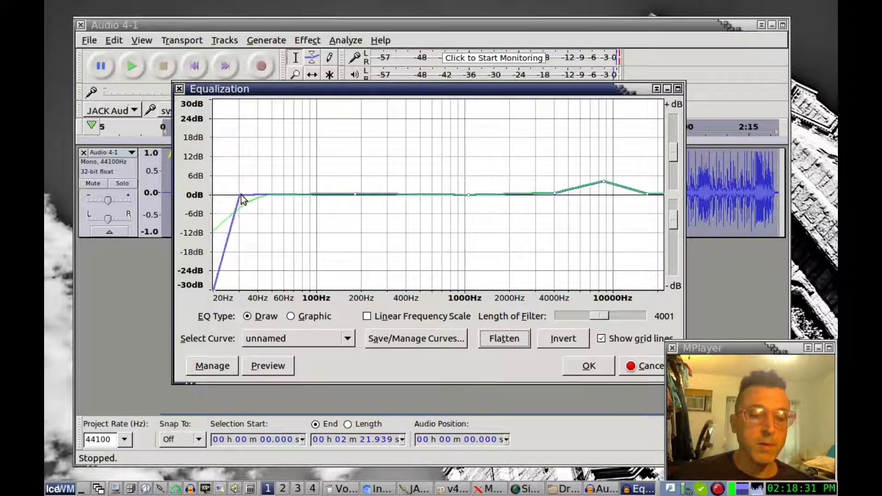
{"action": "left_click_drag", "start_coordinate": [241, 195], "coordinate": [235, 194]}
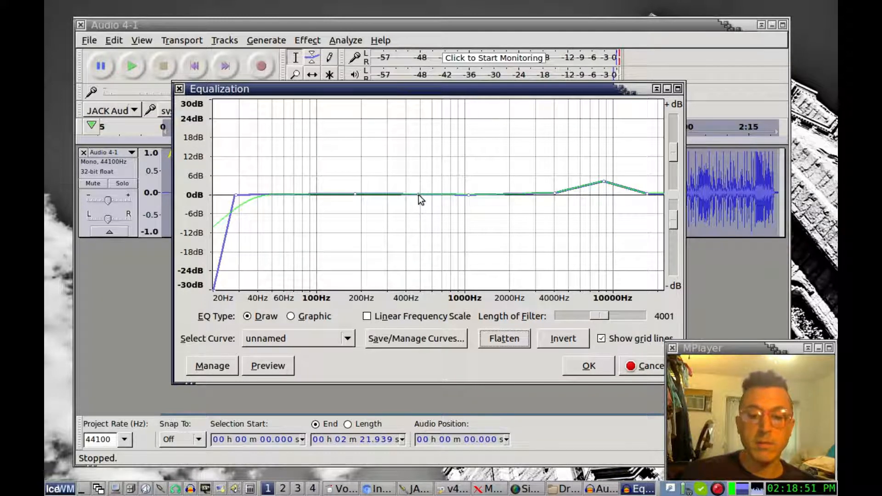
Shape a narrow dip of about -4 dB near 400 Hz, anchored at about 260 and 500 Hz, and preview the equalization
{"action": "left_click_drag", "start_coordinate": [418, 194], "coordinate": [406, 208]}
{"action": "left_click_drag", "start_coordinate": [355, 195], "coordinate": [378, 196]}
{"action": "left_click_drag", "start_coordinate": [470, 195], "coordinate": [421, 194]}
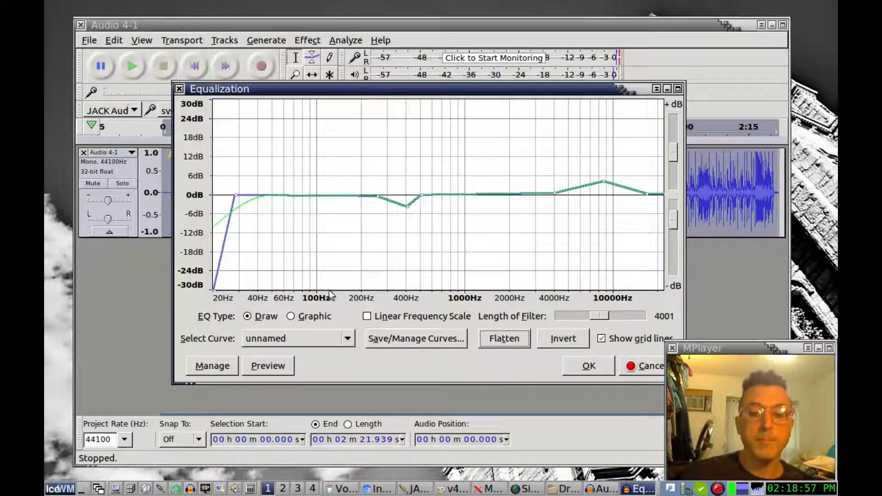
{"action": "left_click", "coordinate": [256, 367]}
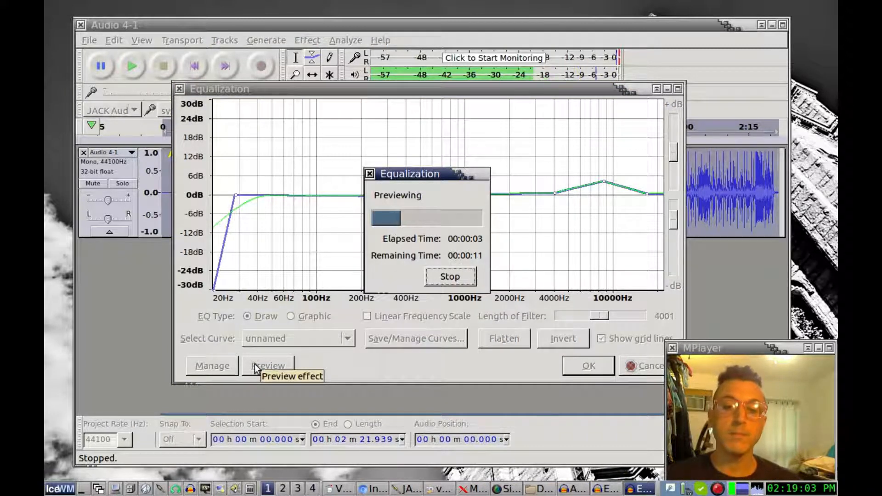
{"action": "left_click", "coordinate": [450, 277]}
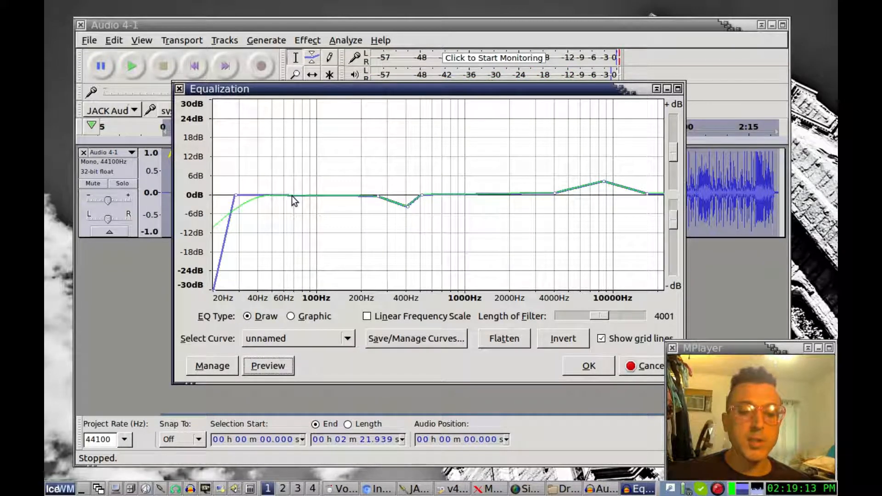
Add a bass boost of about 4 dB near 80 Hz, preview the curve and apply the equalization
{"action": "left_click_drag", "start_coordinate": [291, 195], "coordinate": [292, 188]}
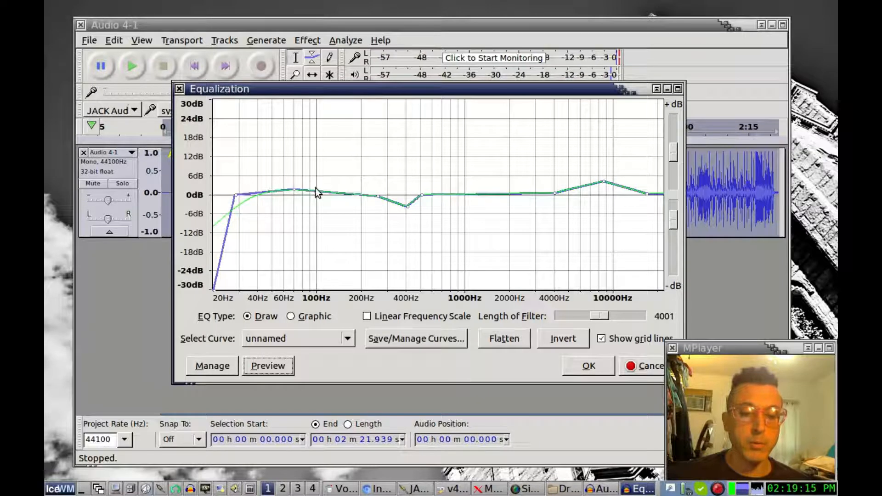
{"action": "left_click", "coordinate": [272, 194]}
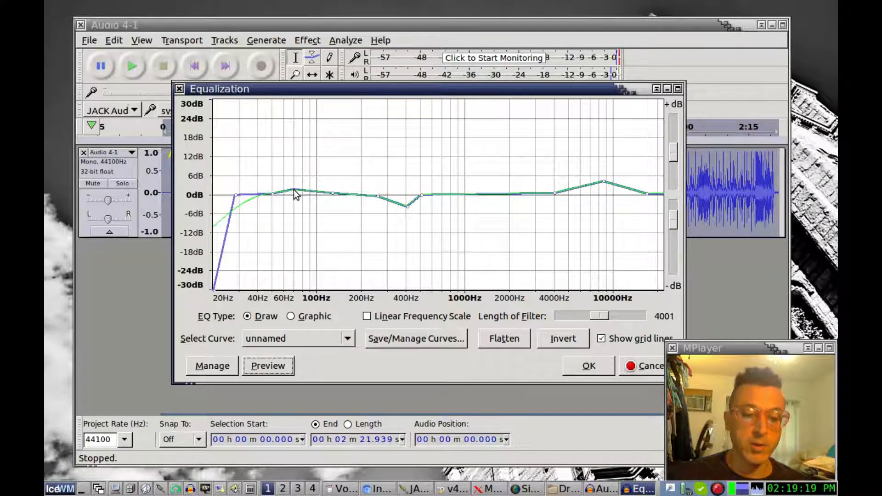
{"action": "left_click_drag", "start_coordinate": [293, 189], "coordinate": [299, 182]}
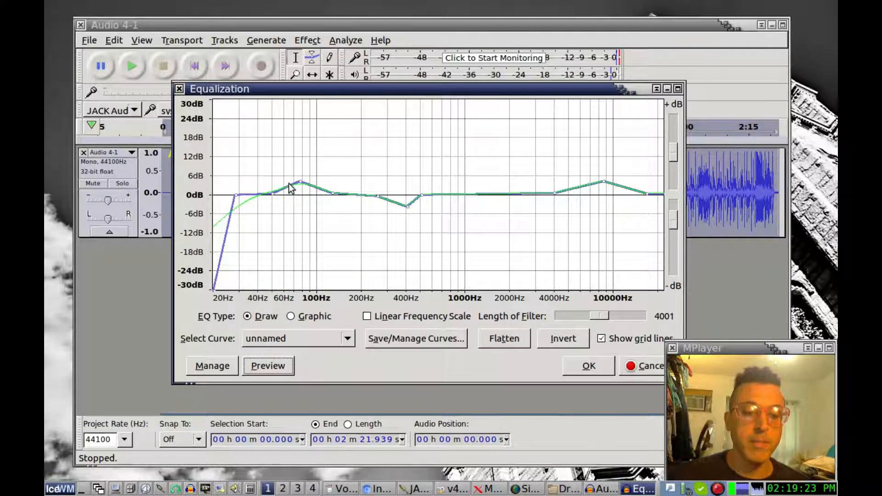
{"action": "left_click", "coordinate": [268, 365]}
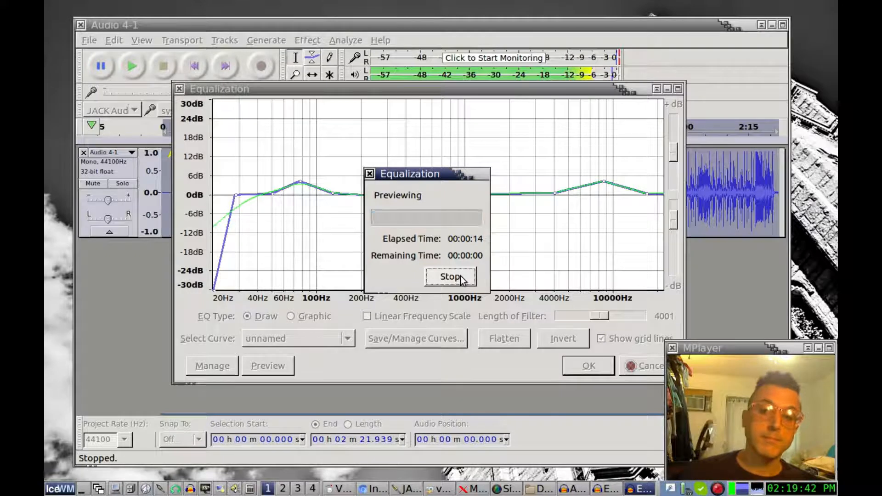
{"action": "left_click", "coordinate": [589, 367]}
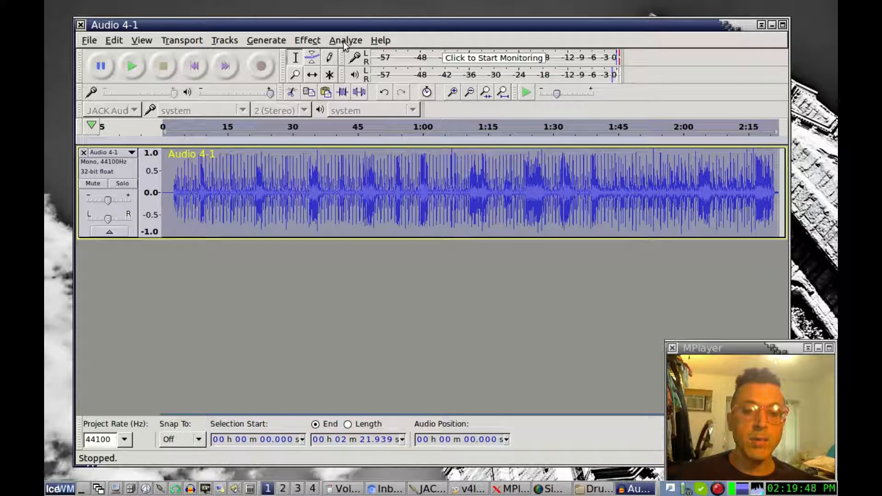
Normalize the equalized track again and listen to it from about 1:08
{"action": "left_click", "coordinate": [317, 41]}
{"action": "mouse_move", "coordinate": [331, 91]}
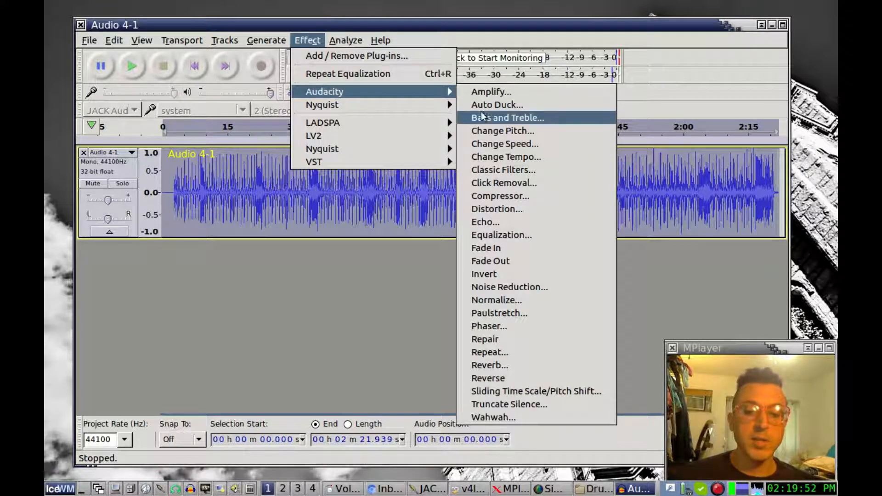
{"action": "left_click", "coordinate": [513, 301]}
{"action": "left_click", "coordinate": [475, 269]}
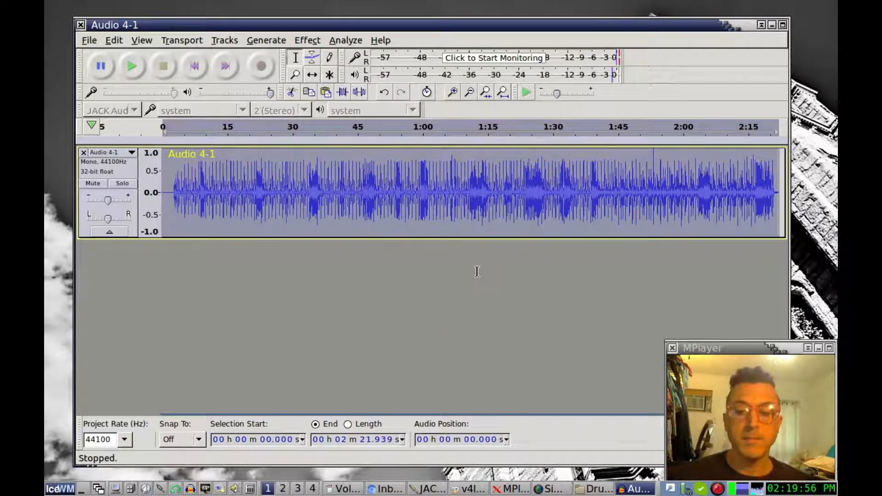
{"action": "left_click", "coordinate": [457, 126]}
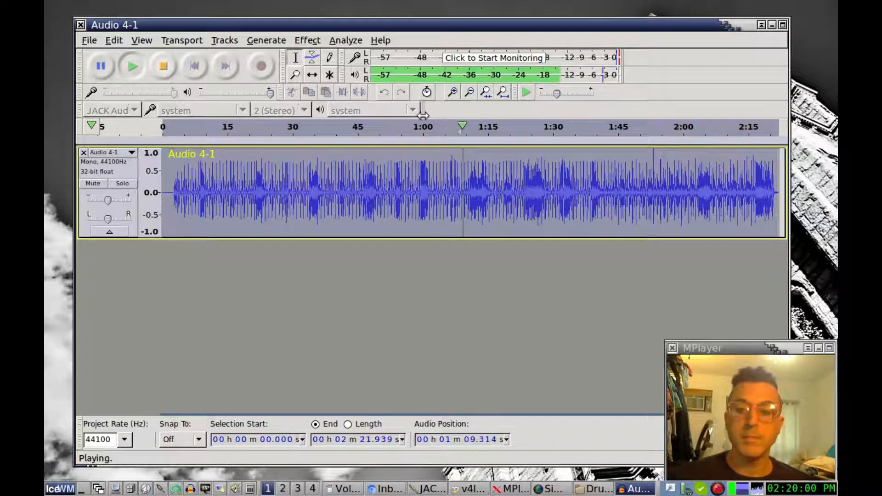
{"action": "left_click", "coordinate": [163, 66]}
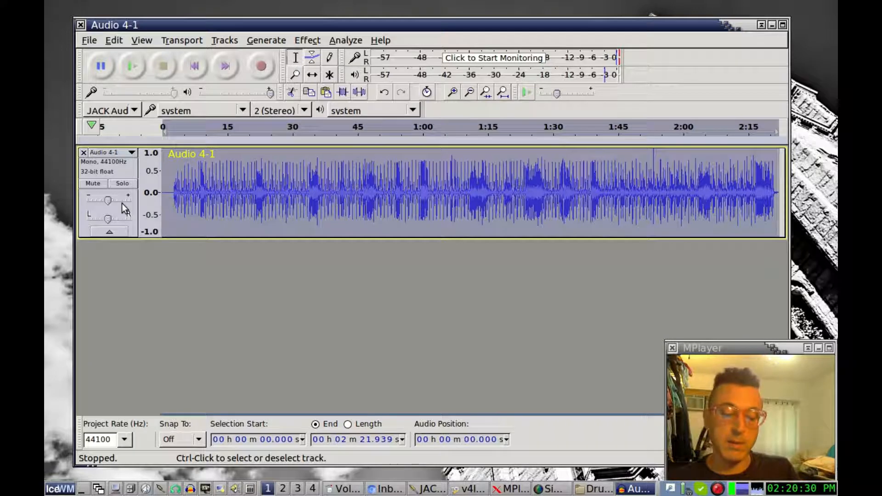
Duplicate the processed drum track twice
{"action": "key", "text": "ctrl+d"}
{"action": "key", "text": "ctrl+d"}
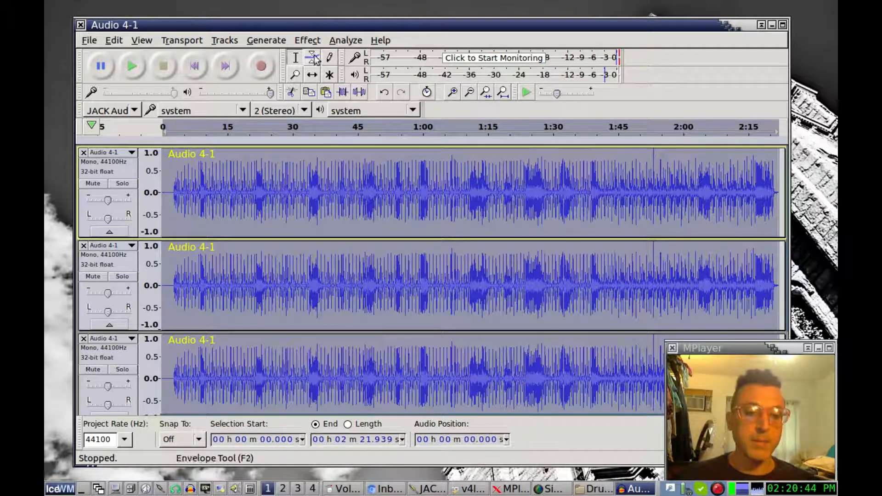
{"action": "left_click", "coordinate": [194, 66]}
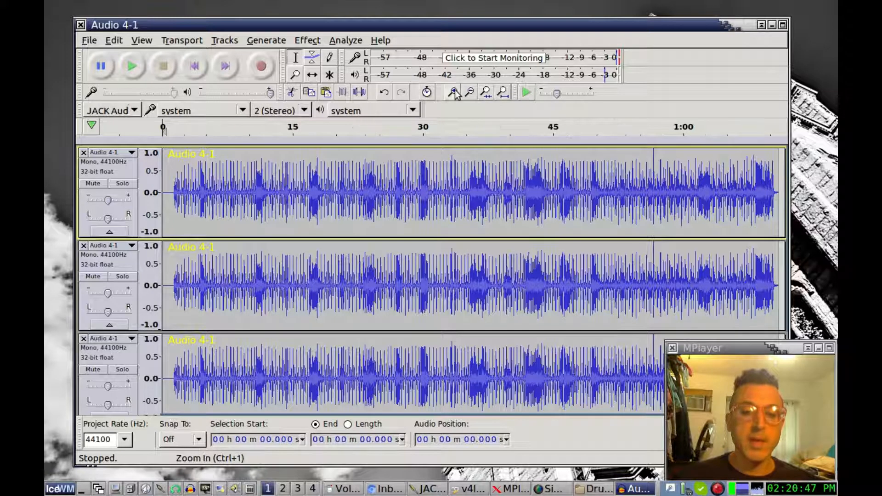
Shift the second track about 0.05 s and the third track about 0.1 s later than the original
{"action": "left_click", "coordinate": [453, 93]}
{"action": "left_click", "coordinate": [454, 93]}
{"action": "left_click", "coordinate": [453, 92]}
{"action": "left_click", "coordinate": [454, 93]}
{"action": "left_click", "coordinate": [454, 92]}
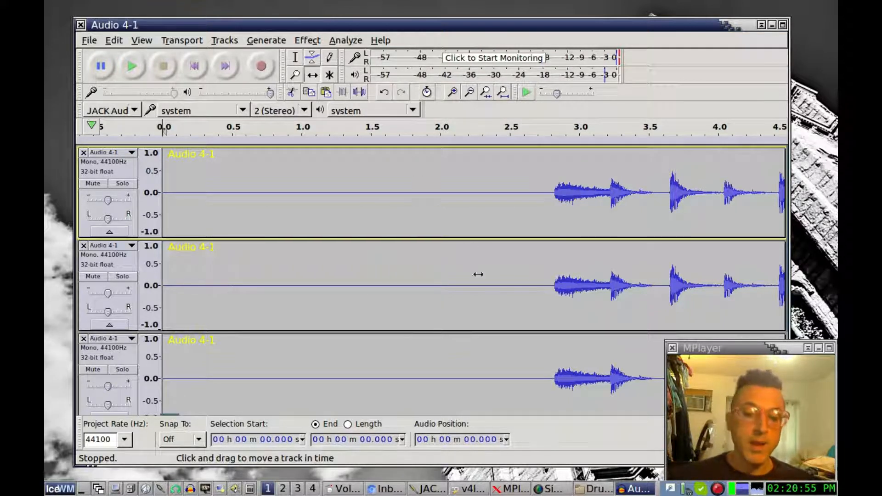
{"action": "left_click_drag", "start_coordinate": [484, 266], "coordinate": [491, 267]}
{"action": "left_click_drag", "start_coordinate": [530, 363], "coordinate": [545, 365]}
Pan the second track 100% left and the third track 100% right
{"action": "scroll", "coordinate": [545, 365], "scroll_direction": "down", "scroll_amount": 1}
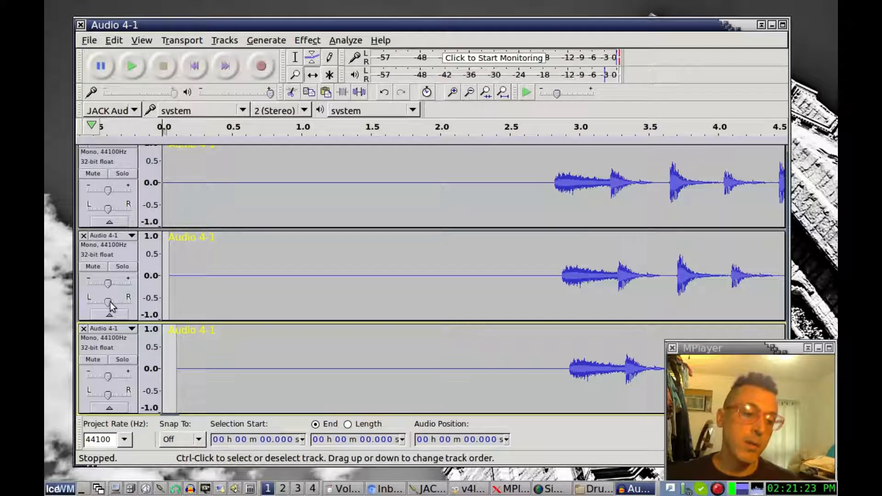
{"action": "left_click_drag", "start_coordinate": [109, 302], "coordinate": [88, 302]}
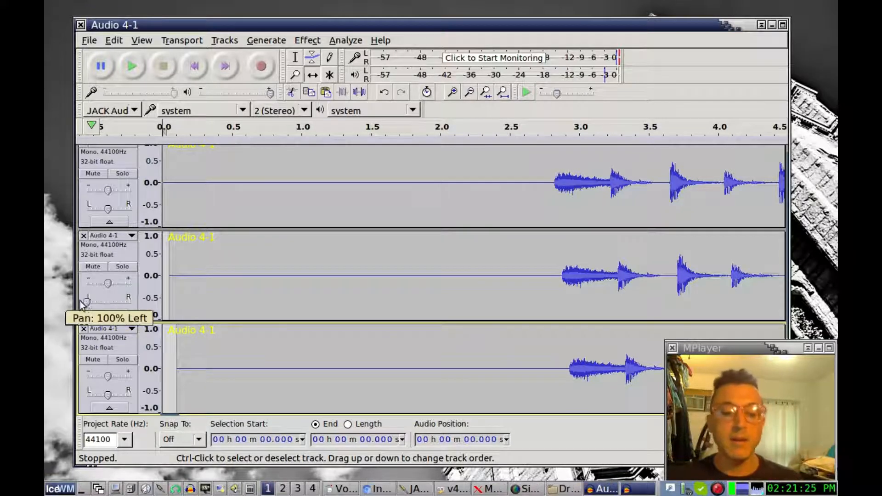
{"action": "left_click_drag", "start_coordinate": [109, 398], "coordinate": [130, 396]}
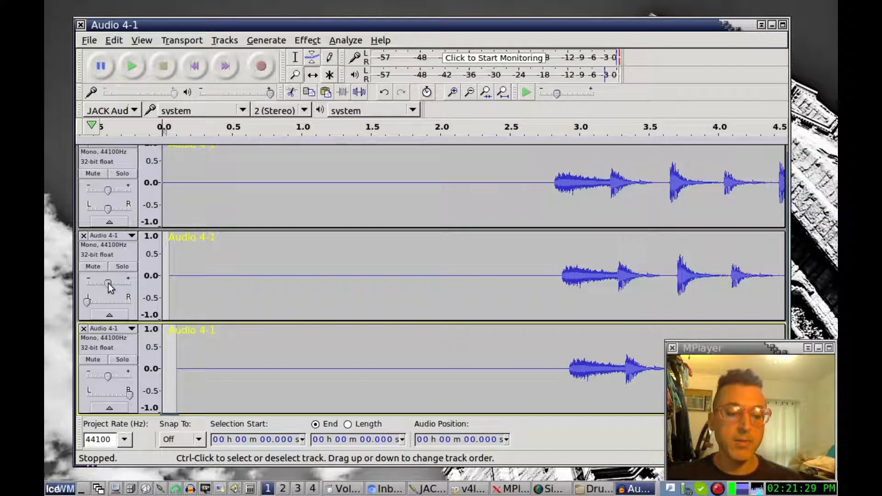
Lower the gain of the second and third tracks slightly, to matching levels
{"action": "left_click_drag", "start_coordinate": [108, 284], "coordinate": [105, 285]}
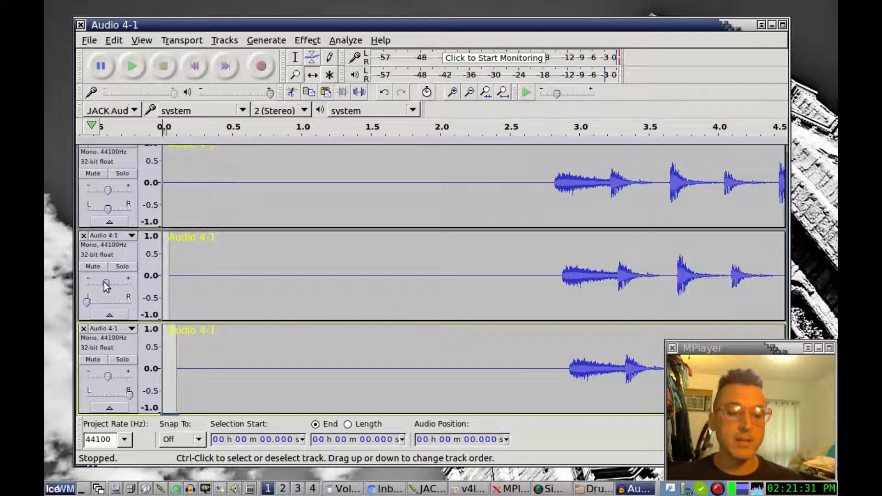
{"action": "left_click_drag", "start_coordinate": [108, 377], "coordinate": [107, 377]}
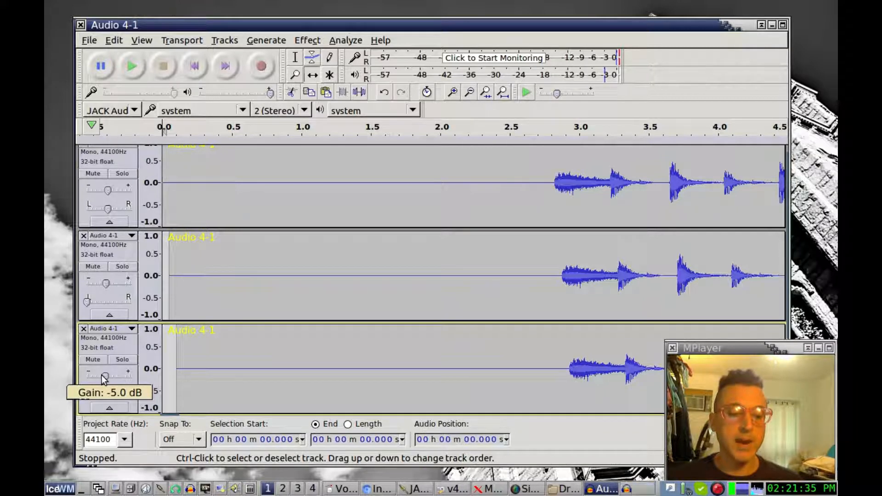
{"action": "left_click_drag", "start_coordinate": [104, 376], "coordinate": [105, 374]}
{"action": "left_click_drag", "start_coordinate": [106, 283], "coordinate": [108, 284]}
Listen to the three-track mix from about 0:31
{"action": "left_click", "coordinate": [468, 92]}
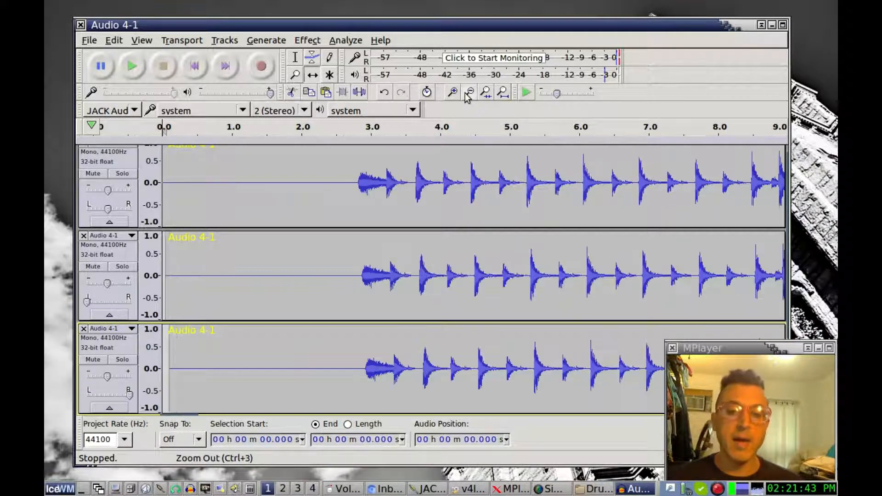
{"action": "left_click", "coordinate": [468, 92]}
{"action": "left_click", "coordinate": [469, 93]}
{"action": "left_click", "coordinate": [468, 92]}
{"action": "left_click", "coordinate": [468, 93]}
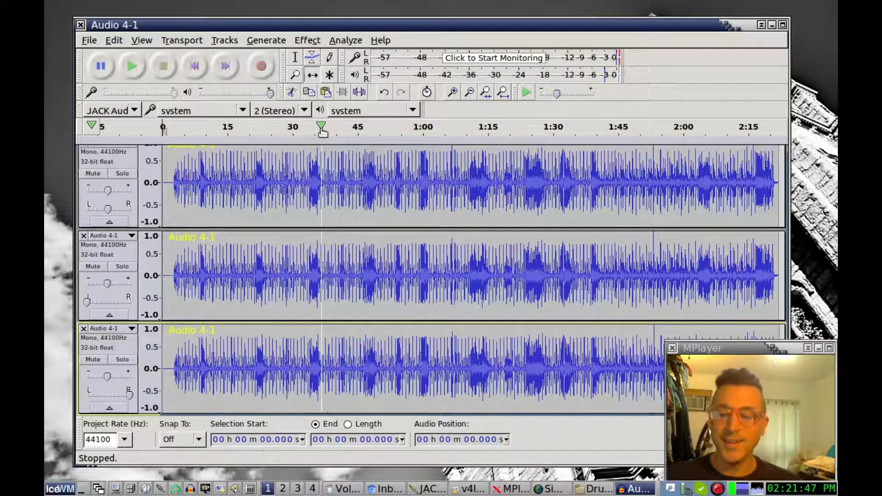
{"action": "left_click", "coordinate": [297, 128]}
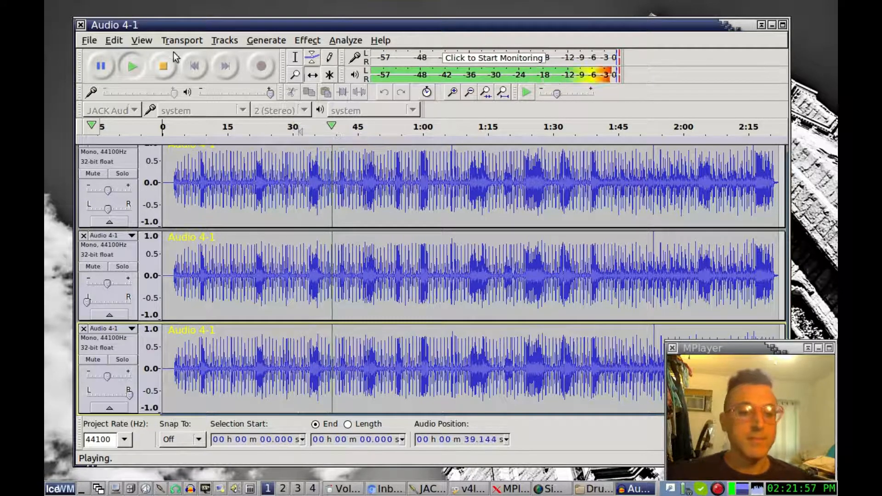
{"action": "left_click", "coordinate": [164, 66]}
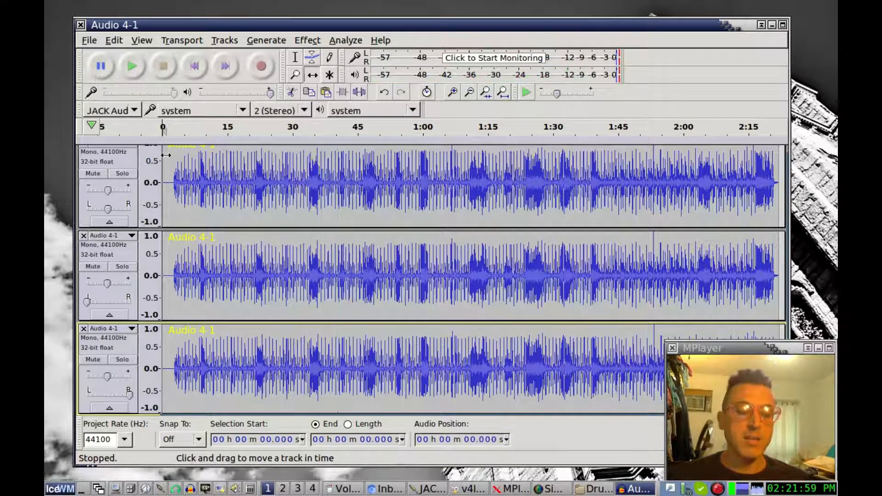
Reduce the delays so the second track starts at about 0.042 s and the third at about 0.078 s
{"action": "left_click", "coordinate": [114, 346]}
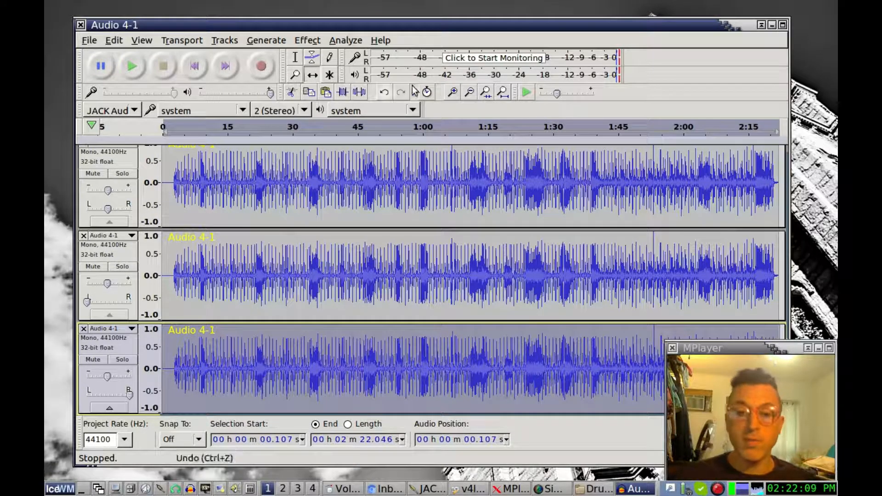
{"action": "left_click", "coordinate": [454, 93]}
{"action": "left_click", "coordinate": [454, 92]}
{"action": "left_click", "coordinate": [454, 92]}
{"action": "left_click", "coordinate": [454, 93]}
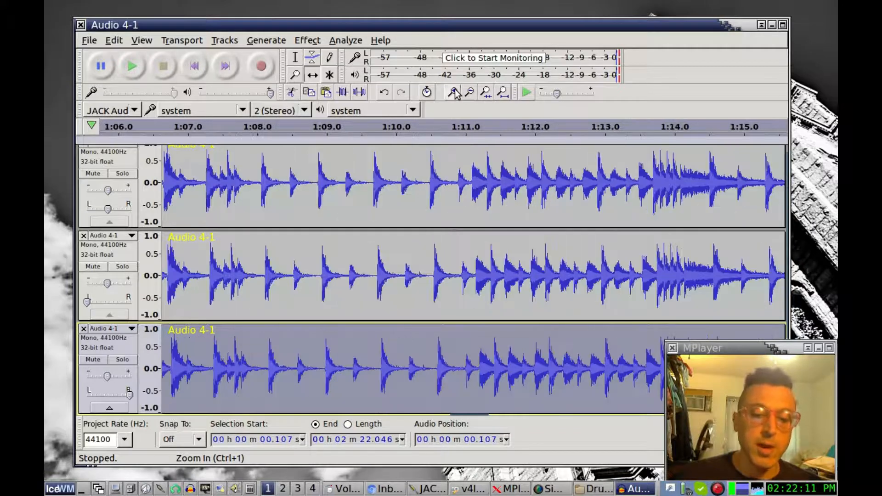
{"action": "left_click", "coordinate": [454, 93]}
{"action": "left_click", "coordinate": [454, 93]}
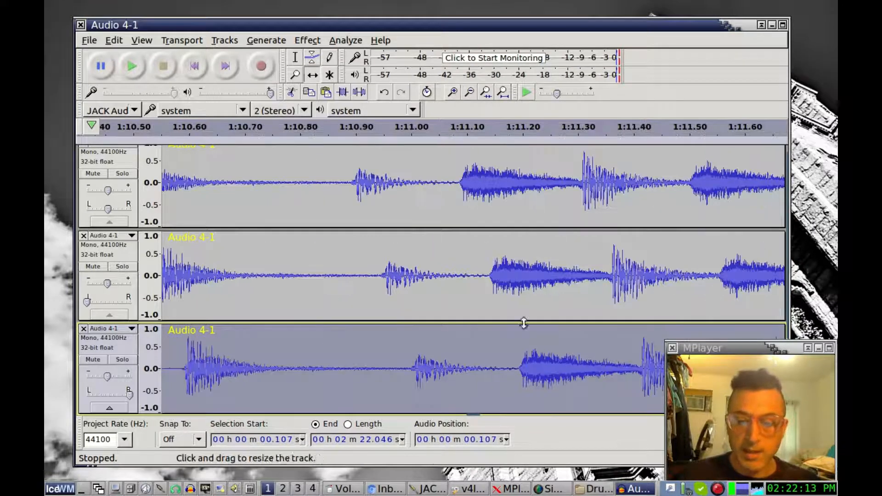
{"action": "left_click_drag", "start_coordinate": [504, 352], "coordinate": [493, 349]}
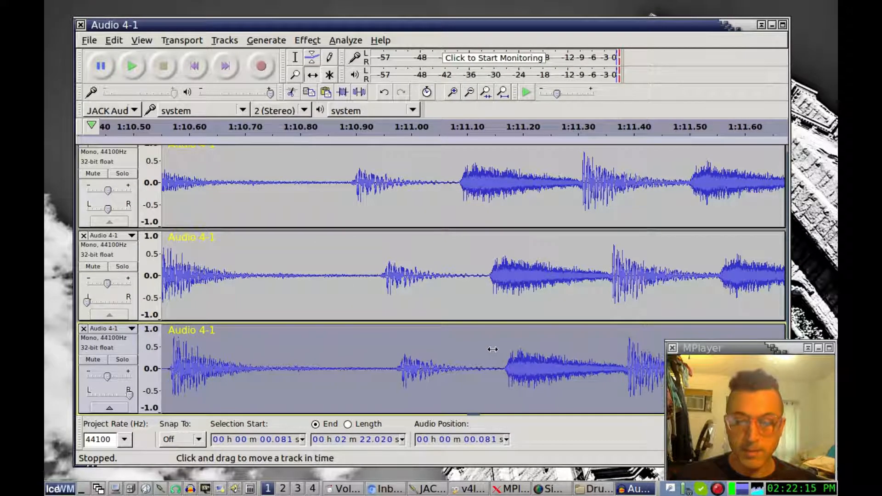
{"action": "left_click_drag", "start_coordinate": [502, 255], "coordinate": [492, 260]}
{"action": "left_click_drag", "start_coordinate": [495, 353], "coordinate": [490, 355]}
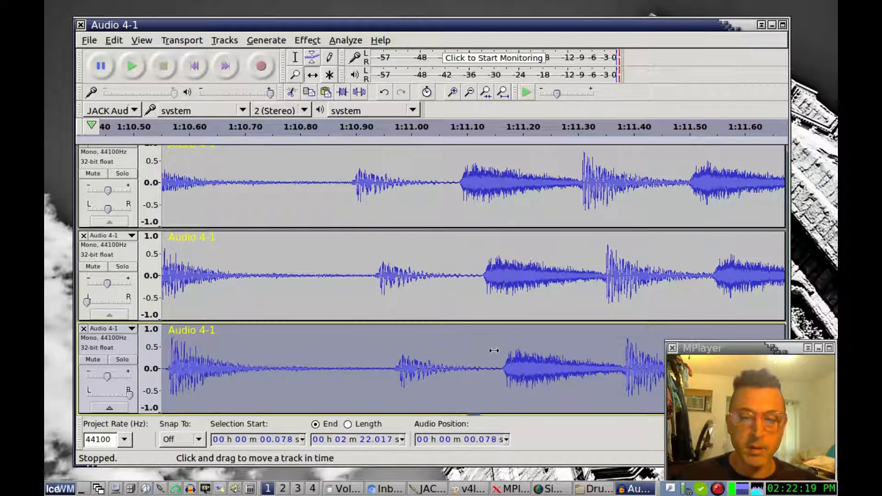
Play the mix from about 0:52 and compare it with the original track soloed
{"action": "left_click", "coordinate": [471, 91]}
{"action": "left_click", "coordinate": [472, 90]}
{"action": "left_click", "coordinate": [472, 90]}
{"action": "left_click", "coordinate": [471, 91]}
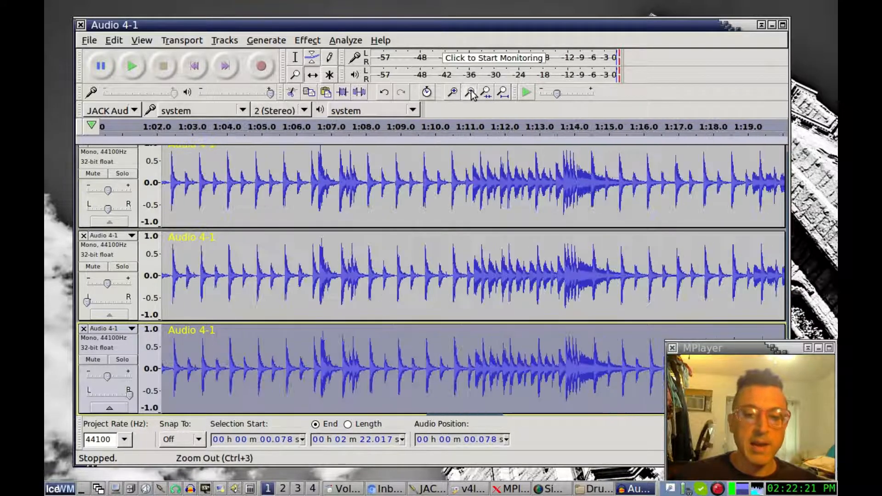
{"action": "left_click", "coordinate": [472, 90]}
{"action": "left_click", "coordinate": [472, 91]}
{"action": "left_click", "coordinate": [472, 91]}
{"action": "left_click", "coordinate": [472, 91]}
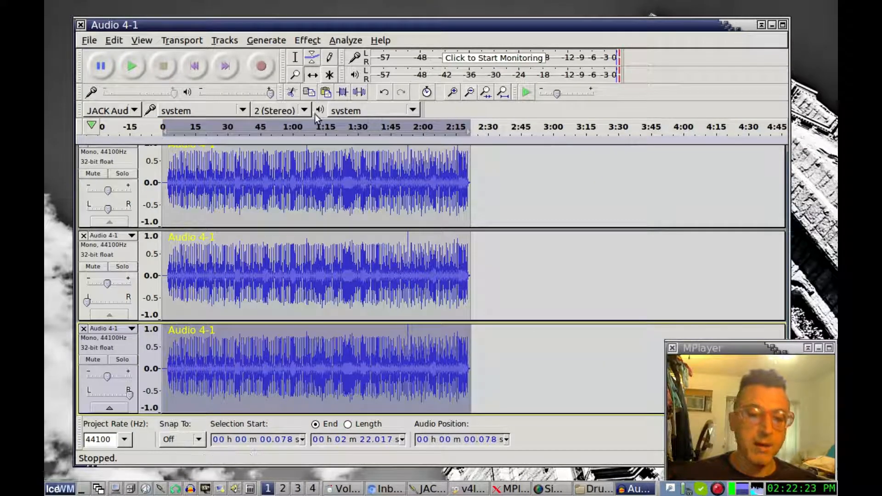
{"action": "left_click", "coordinate": [276, 125]}
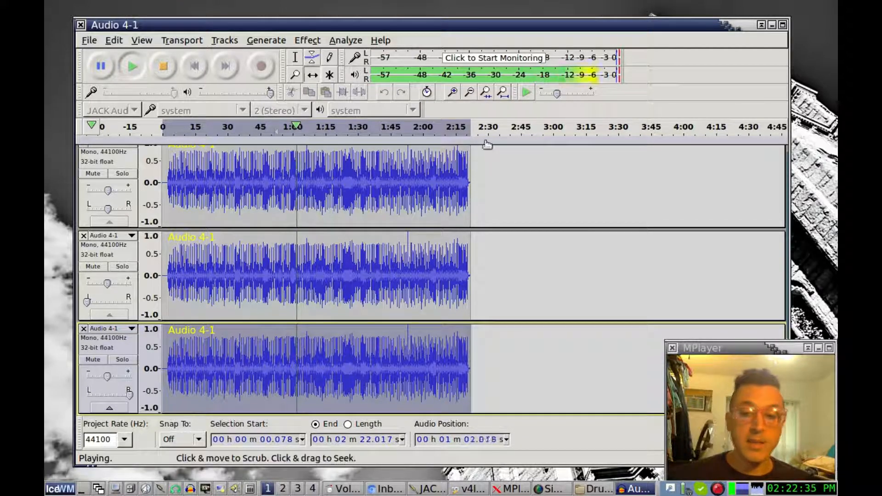
{"action": "left_click", "coordinate": [117, 175]}
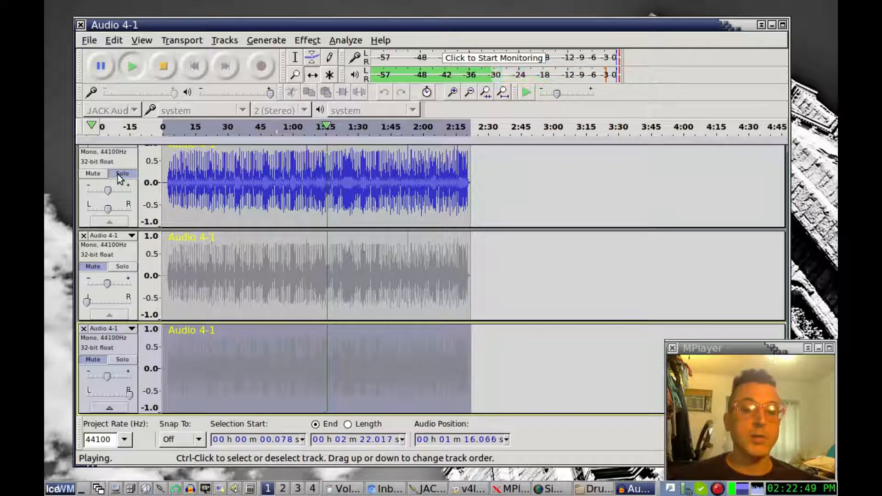
{"action": "left_click", "coordinate": [117, 175]}
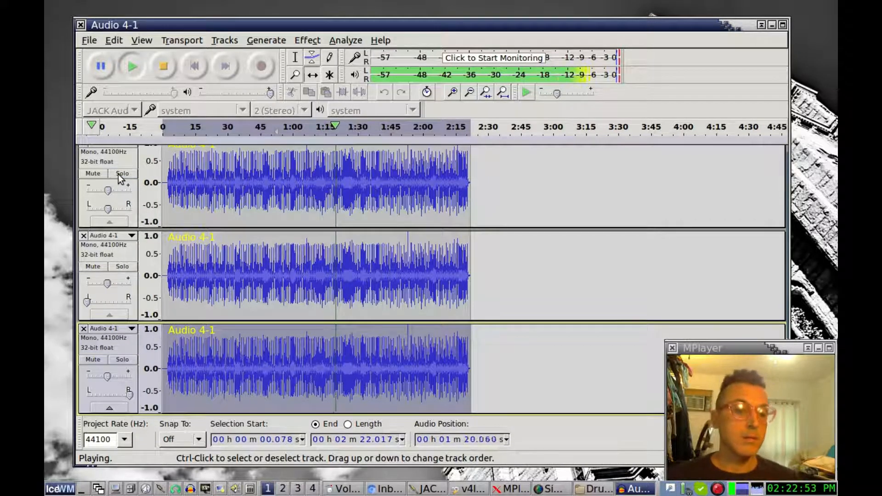
{"action": "left_click", "coordinate": [158, 72]}
{"action": "left_click", "coordinate": [123, 252]}
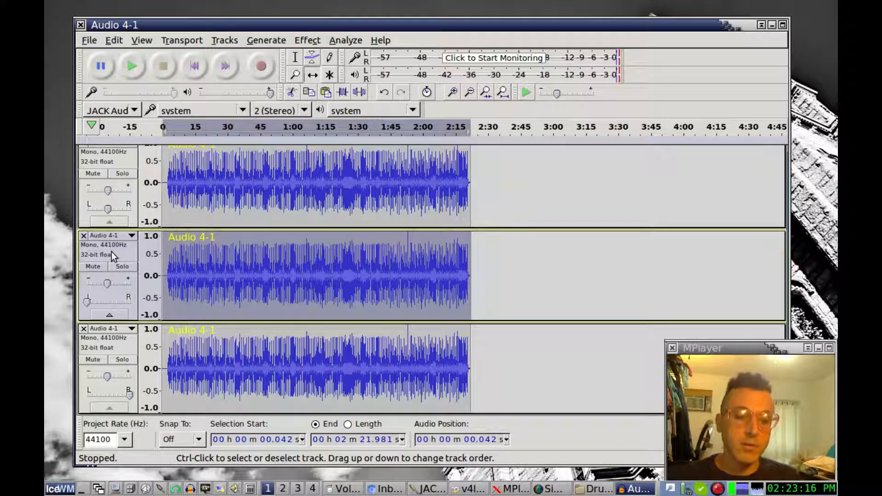
{"action": "left_click", "coordinate": [118, 340]}
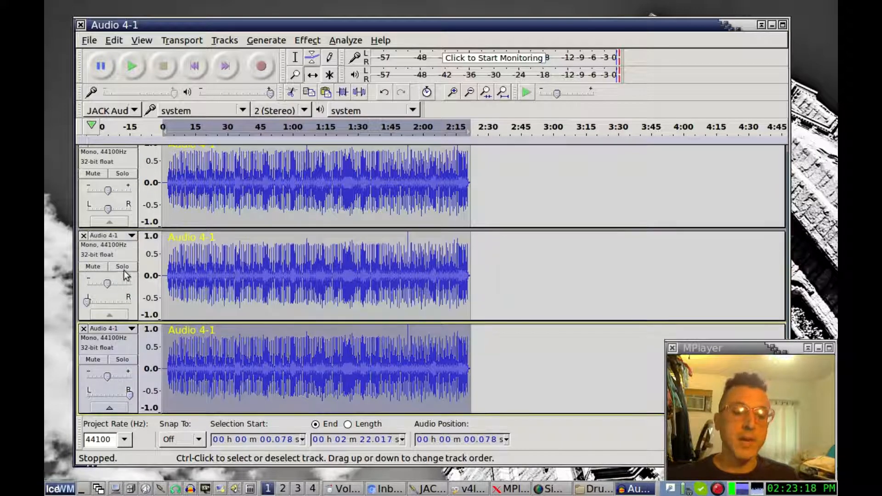
{"action": "left_click", "coordinate": [128, 251]}
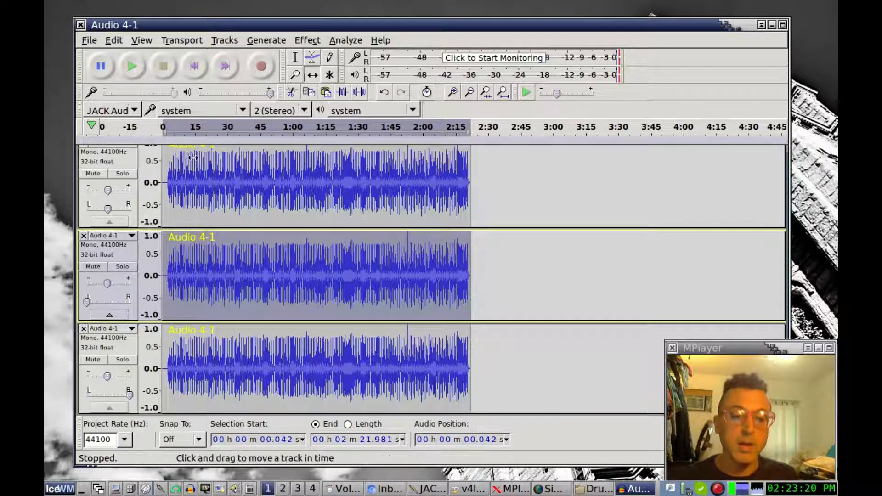
{"action": "left_click", "coordinate": [118, 159]}
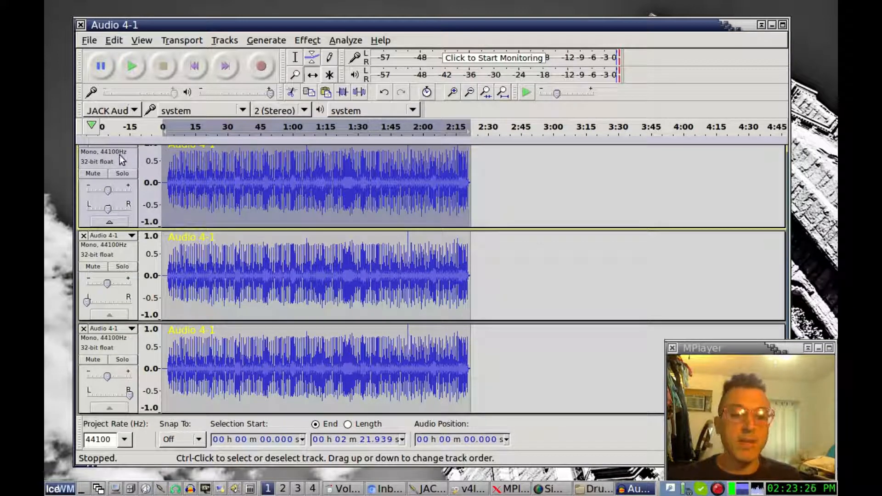
Start Equalization on the second track and flatten the dip near 400 Hz and the boost near 80 Hz to about 0 dB
{"action": "left_click", "coordinate": [108, 253]}
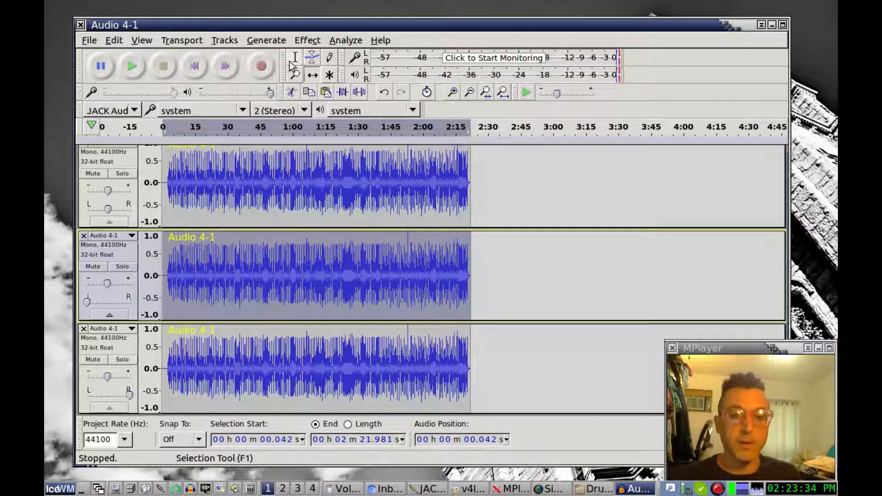
{"action": "left_click", "coordinate": [312, 41]}
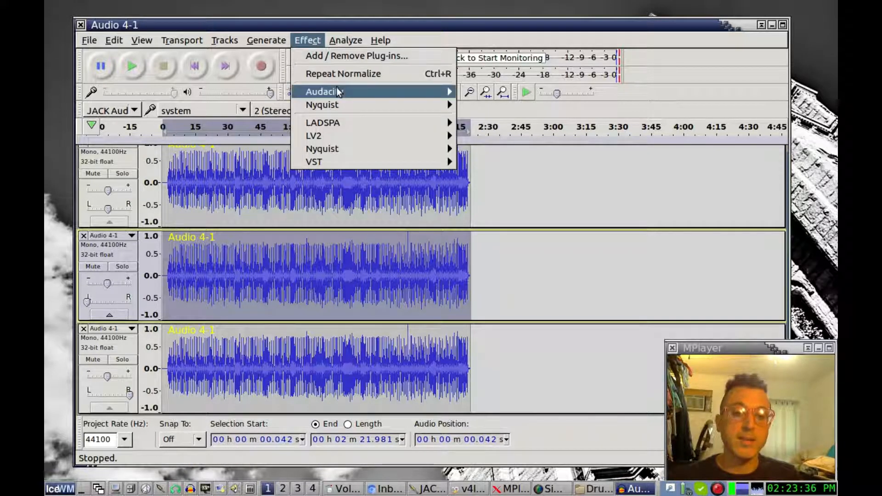
{"action": "mouse_move", "coordinate": [336, 91]}
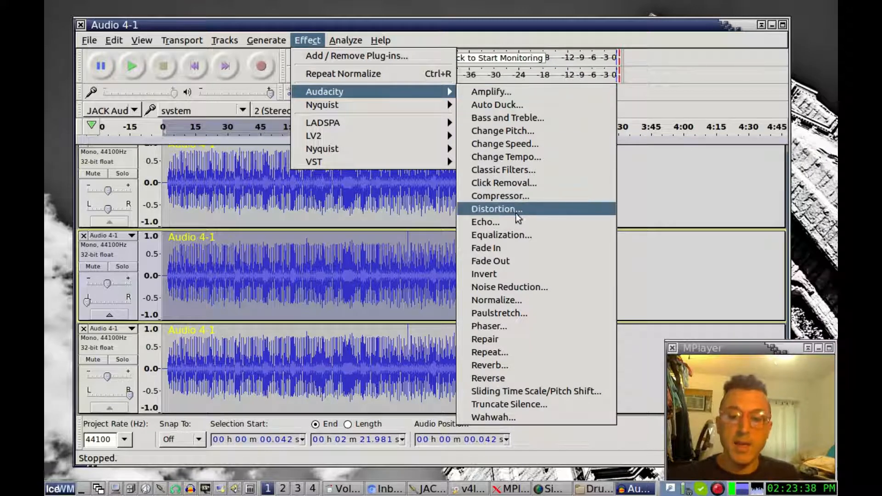
{"action": "left_click", "coordinate": [515, 232]}
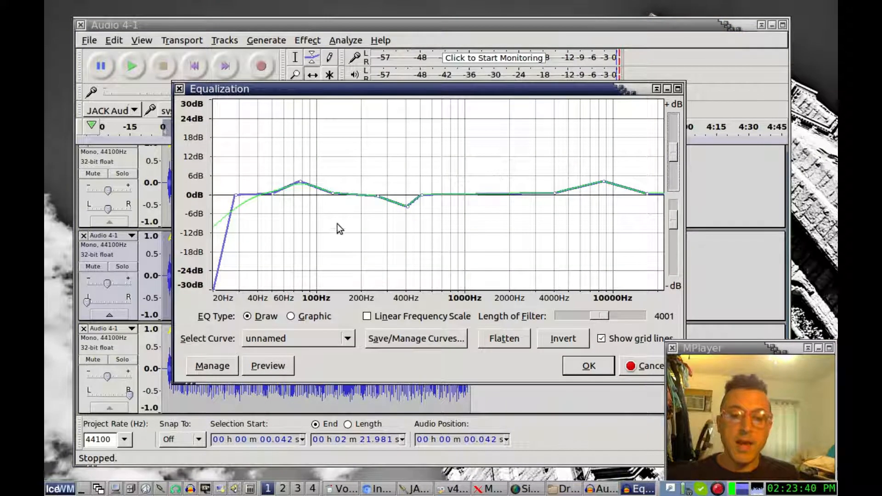
{"action": "left_click_drag", "start_coordinate": [408, 207], "coordinate": [402, 196]}
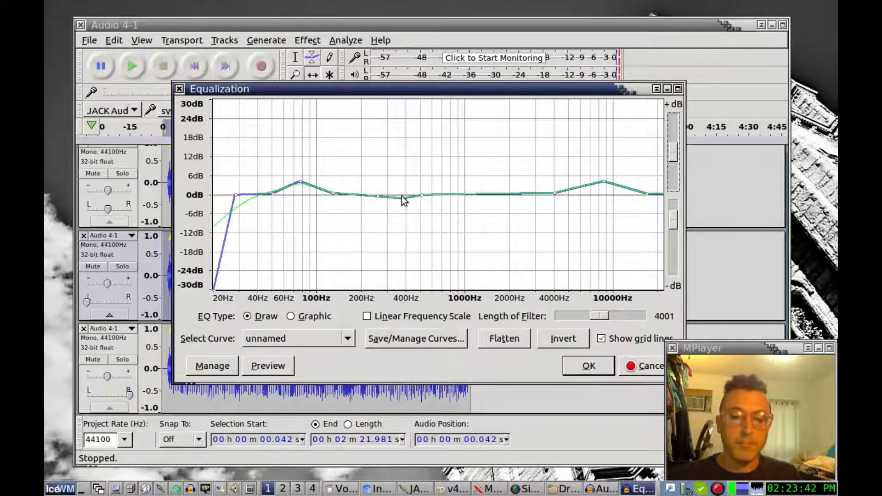
{"action": "left_click_drag", "start_coordinate": [301, 182], "coordinate": [332, 195]}
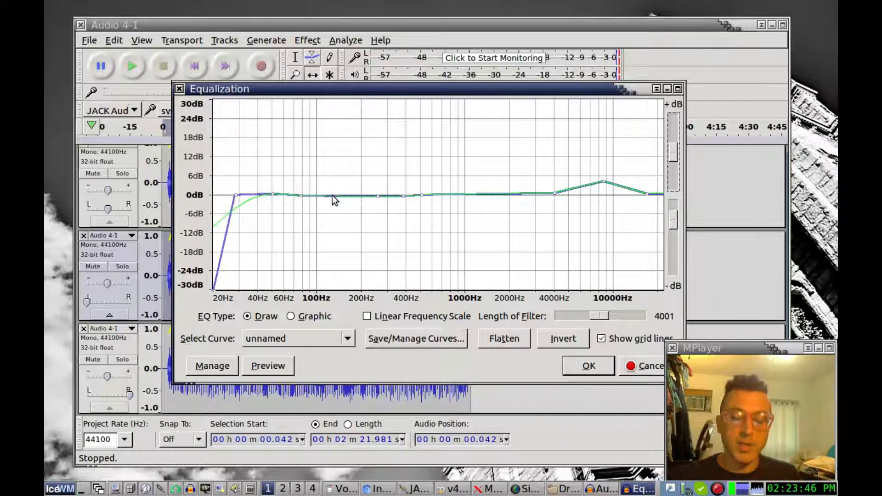
Replace the treble boost in the EQ curve with one of about 3 dB near 4000 Hz and preview it
{"action": "left_click_drag", "start_coordinate": [604, 184], "coordinate": [516, 192]}
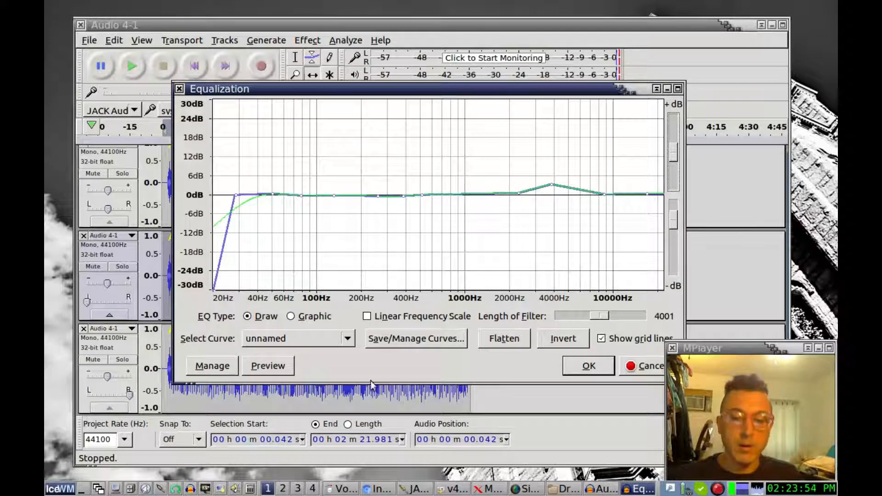
{"action": "left_click", "coordinate": [274, 366]}
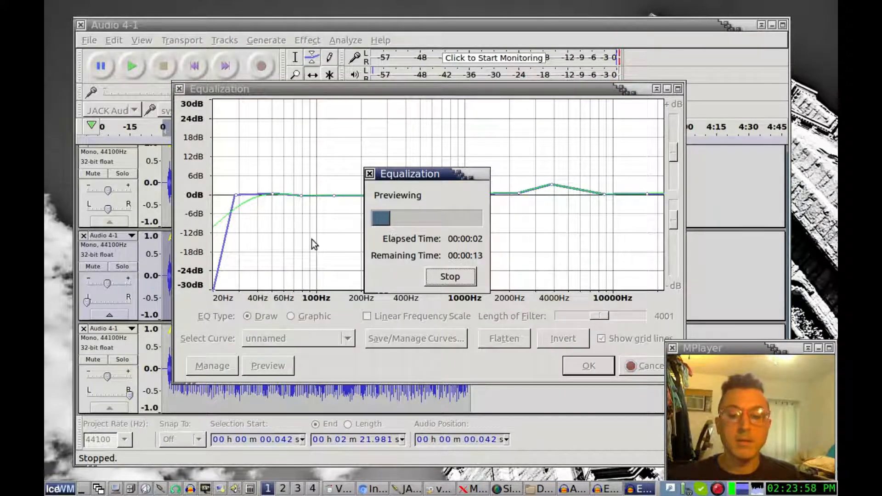
{"action": "left_click", "coordinate": [452, 277]}
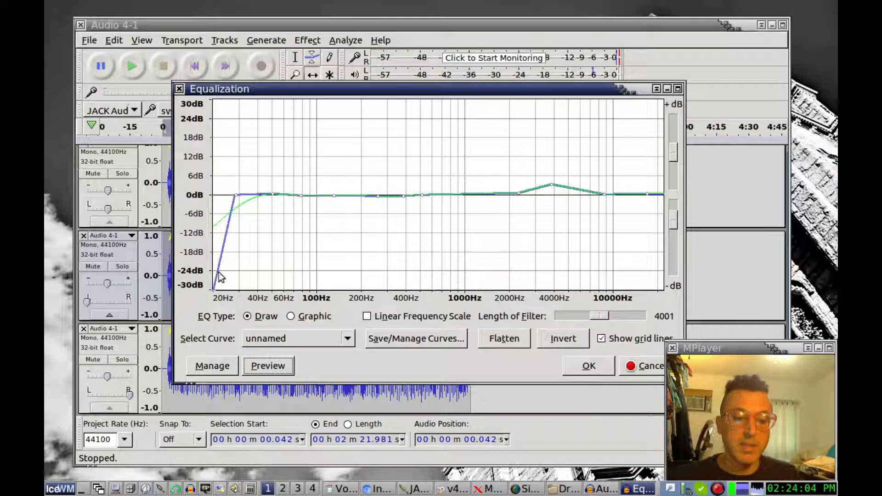
Raise the EQ curve's 20 Hz end to about 0 dB and apply the equalization to the second track
{"action": "left_click_drag", "start_coordinate": [213, 291], "coordinate": [208, 236]}
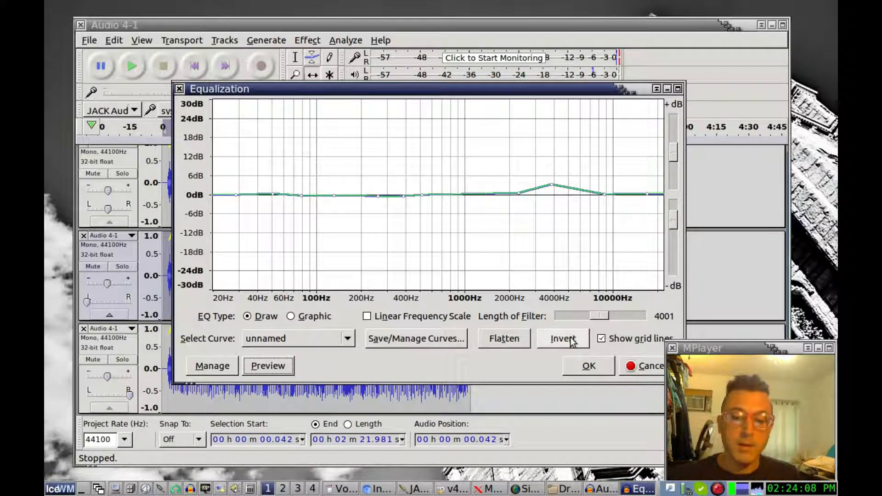
{"action": "left_click", "coordinate": [583, 364]}
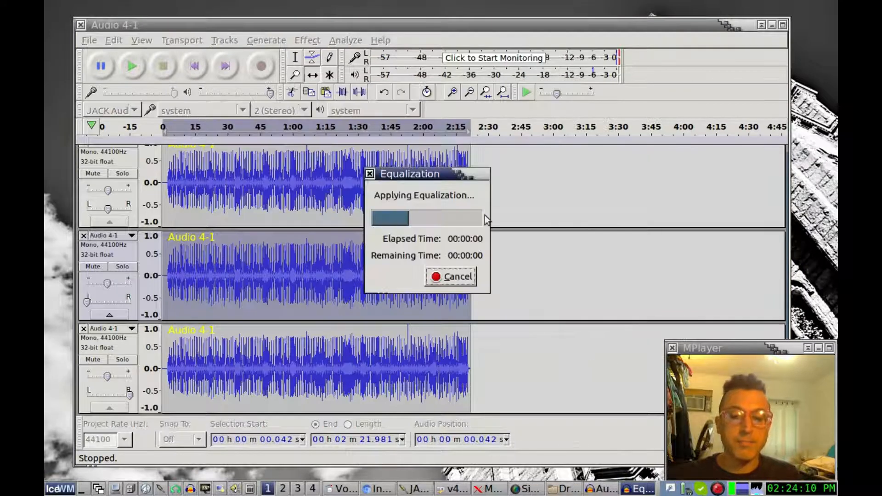
Start Equalization on the third track only and flatten the whole curve
{"action": "left_click", "coordinate": [116, 343], "text": "ctrl"}
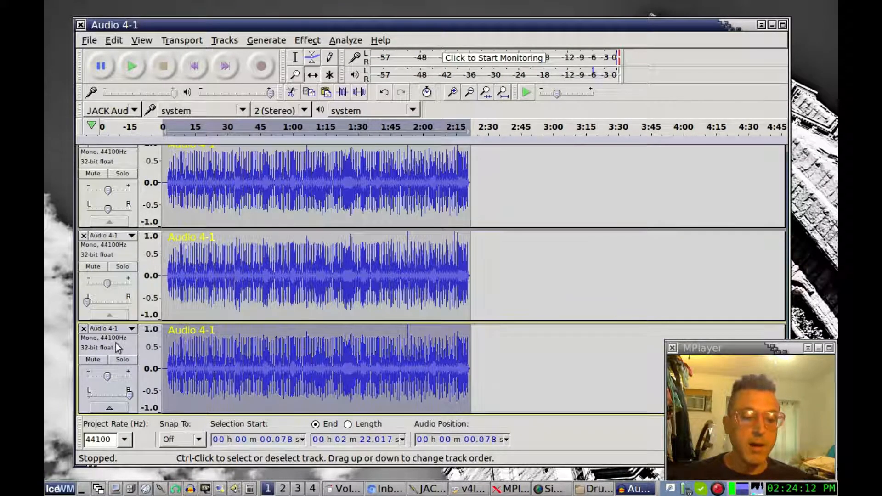
{"action": "left_click", "coordinate": [307, 40]}
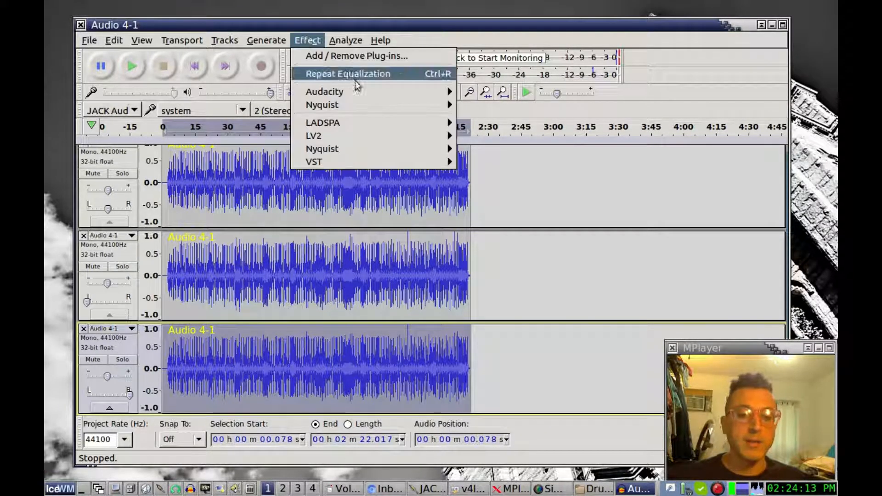
{"action": "mouse_move", "coordinate": [363, 92]}
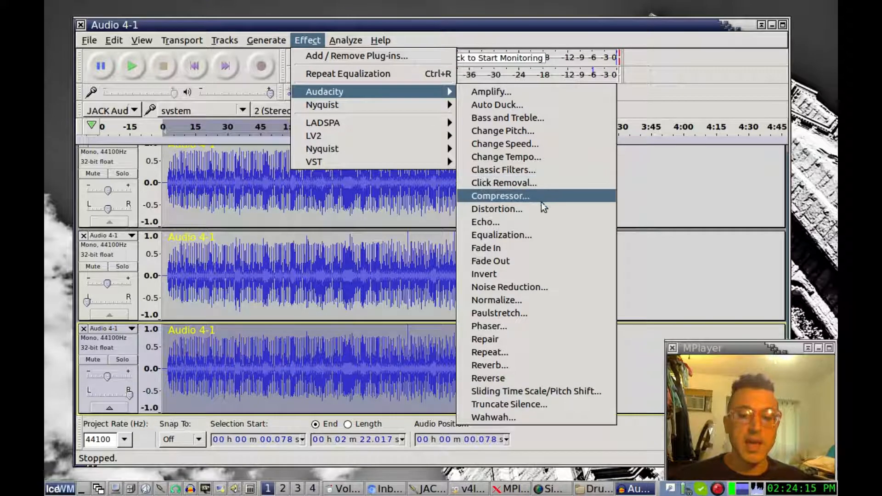
{"action": "left_click", "coordinate": [553, 234]}
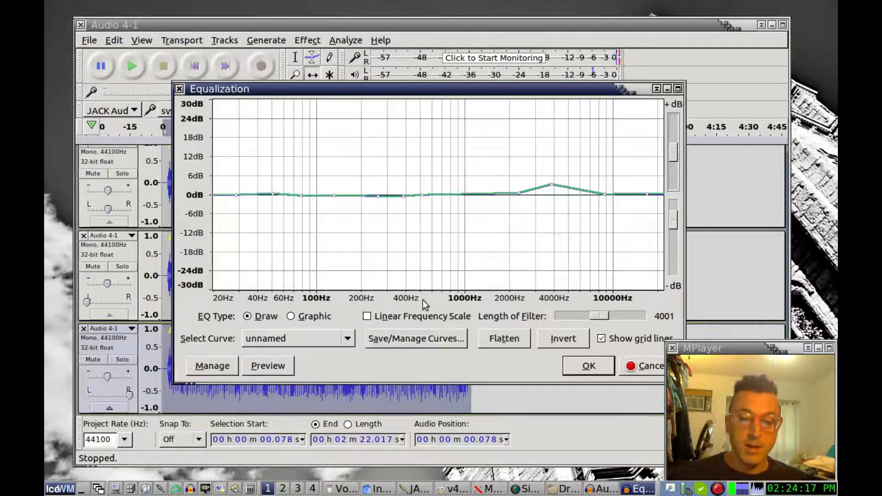
{"action": "left_click", "coordinate": [502, 338]}
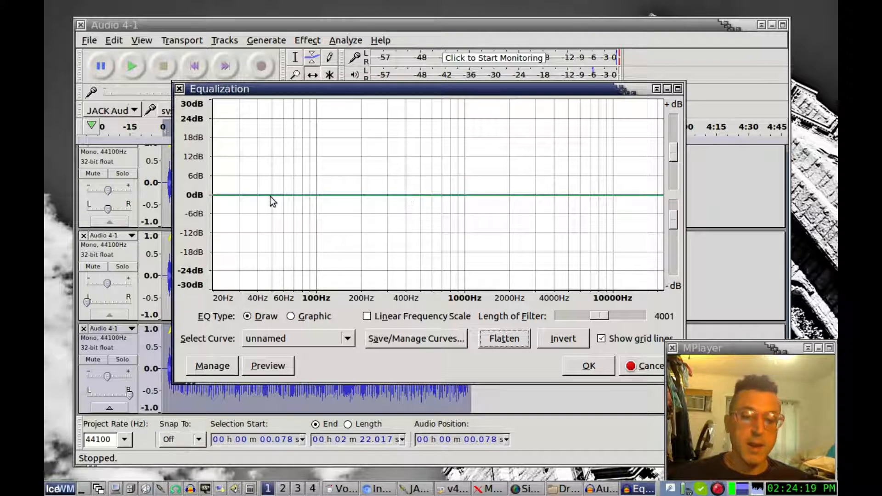
Shape a narrow EQ boost of about 3 dB near 400 Hz, keeping the rest of the curve at about 0 dB
{"action": "left_click", "coordinate": [399, 196]}
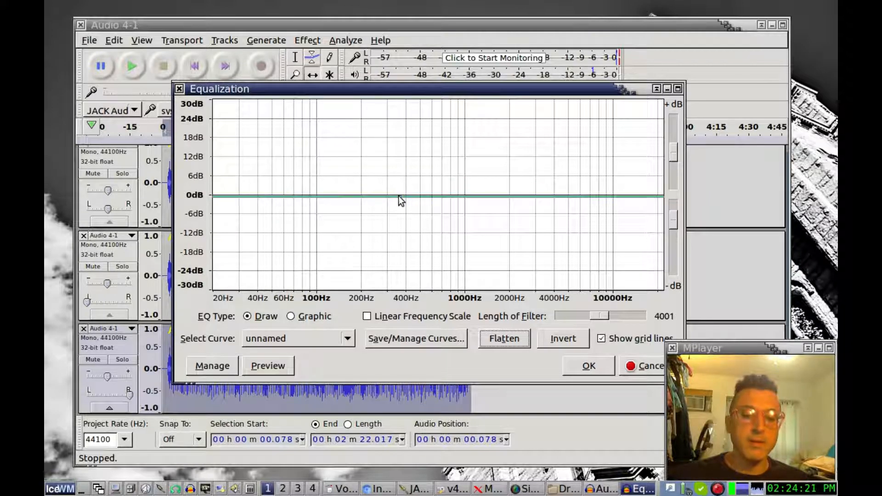
{"action": "left_click", "coordinate": [418, 198]}
{"action": "left_click", "coordinate": [383, 197]}
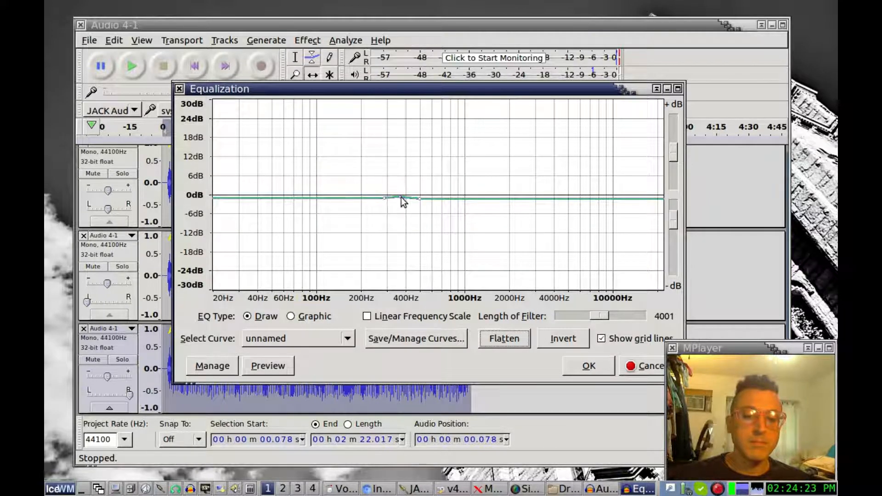
{"action": "left_click", "coordinate": [403, 190]}
{"action": "left_click_drag", "start_coordinate": [419, 199], "coordinate": [381, 196]}
{"action": "left_click_drag", "start_coordinate": [434, 199], "coordinate": [407, 183]}
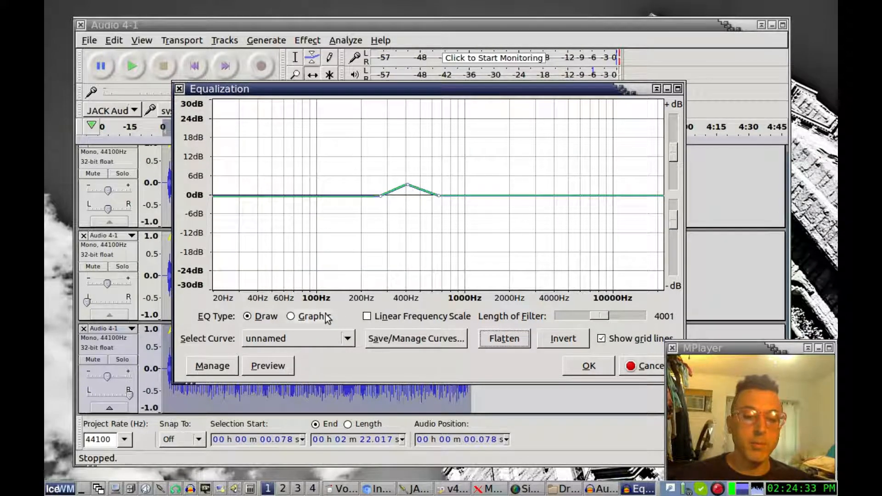
Preview the 400 Hz boost and apply the equalization to the third track
{"action": "left_click", "coordinate": [265, 368]}
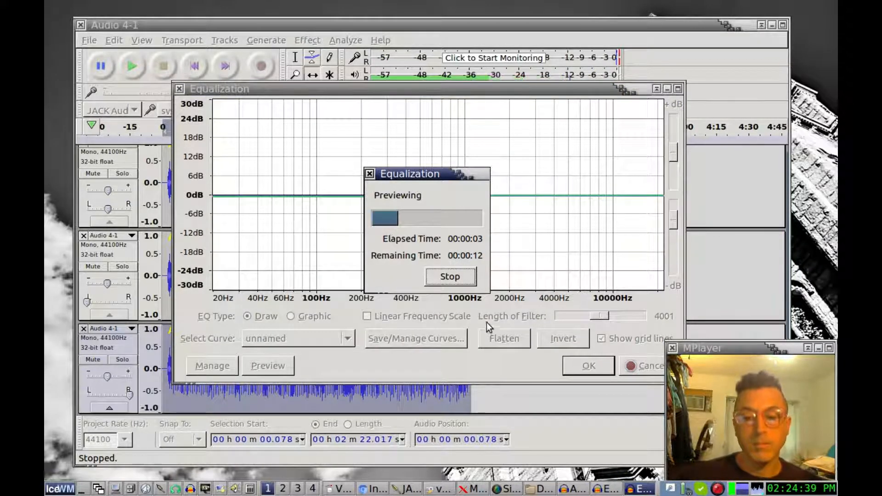
{"action": "left_click", "coordinate": [461, 278]}
{"action": "left_click", "coordinate": [591, 366]}
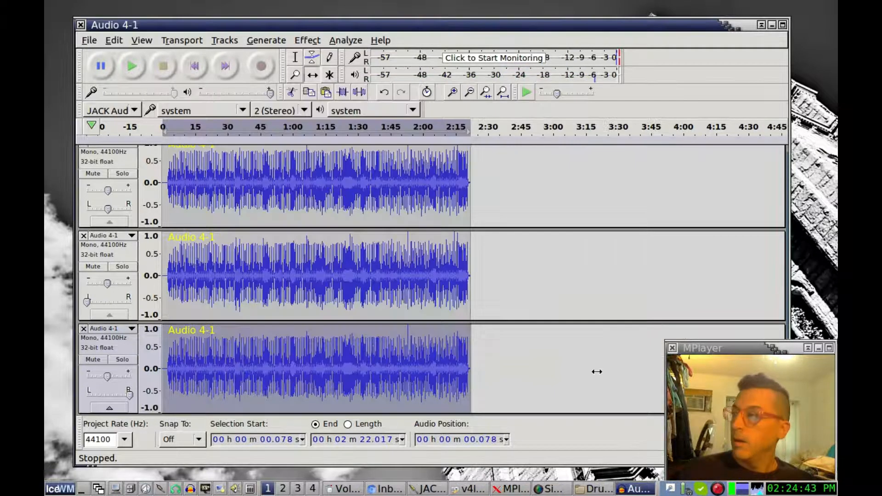
Normalize the second and third tracks to 0.0 dB with DC offset removal and stereo channels handled independently
{"action": "left_click", "coordinate": [115, 249]}
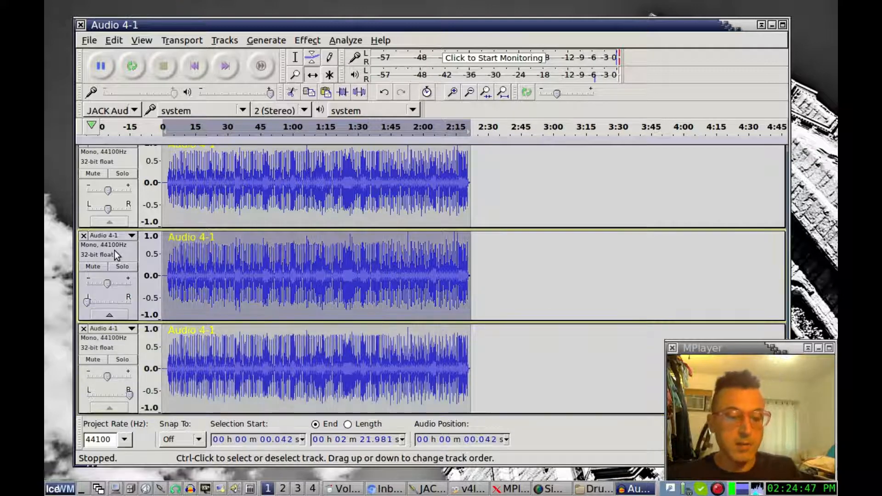
{"action": "left_click", "coordinate": [109, 343], "text": "shift"}
{"action": "left_click", "coordinate": [307, 40]}
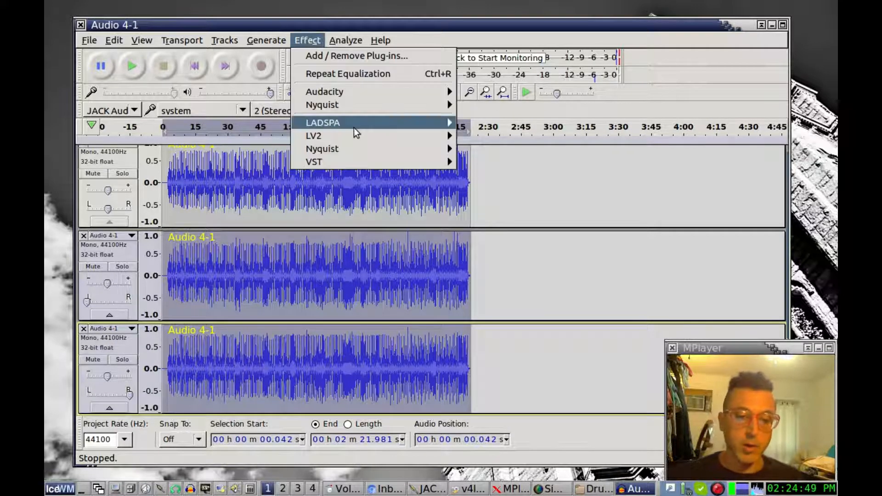
{"action": "mouse_move", "coordinate": [415, 92]}
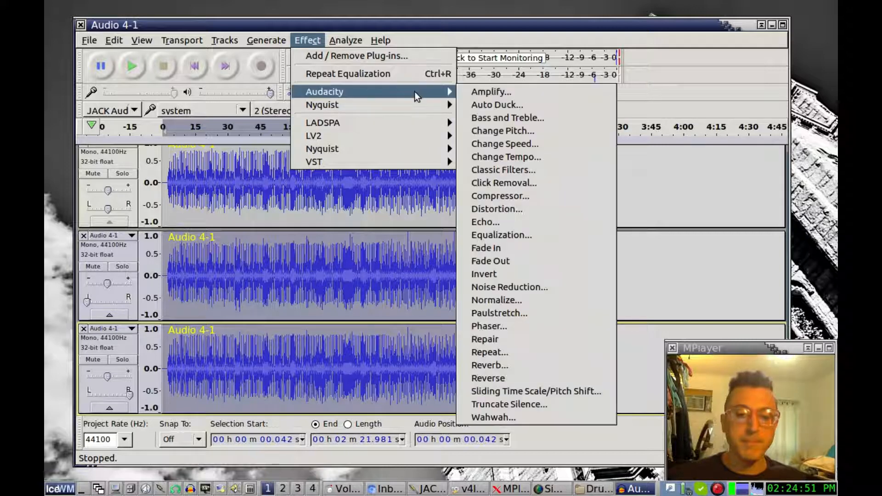
{"action": "left_click", "coordinate": [533, 301]}
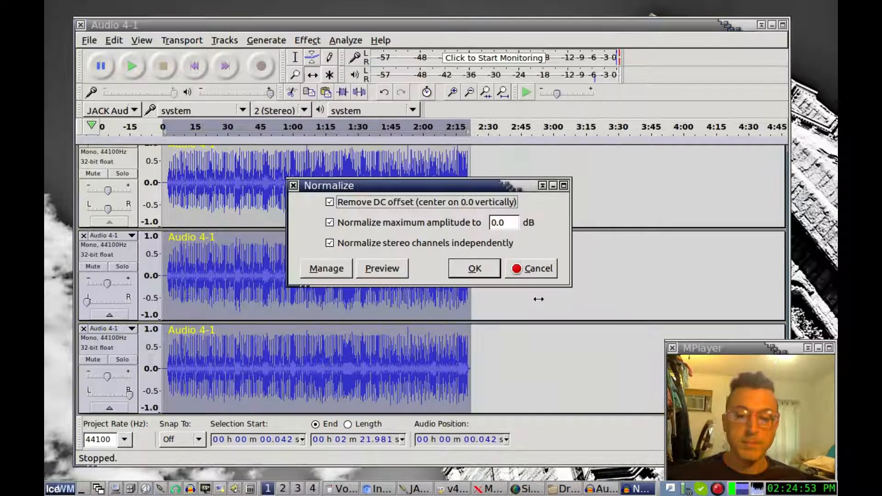
{"action": "left_click", "coordinate": [486, 269]}
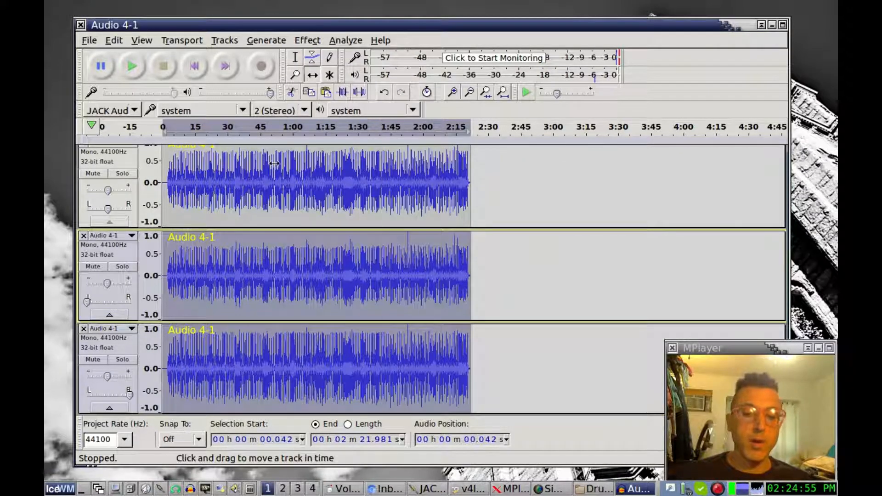
Play the mix from about 0:42 and again from about 0:54, comparing it with the first track soloed
{"action": "left_click", "coordinate": [253, 125]}
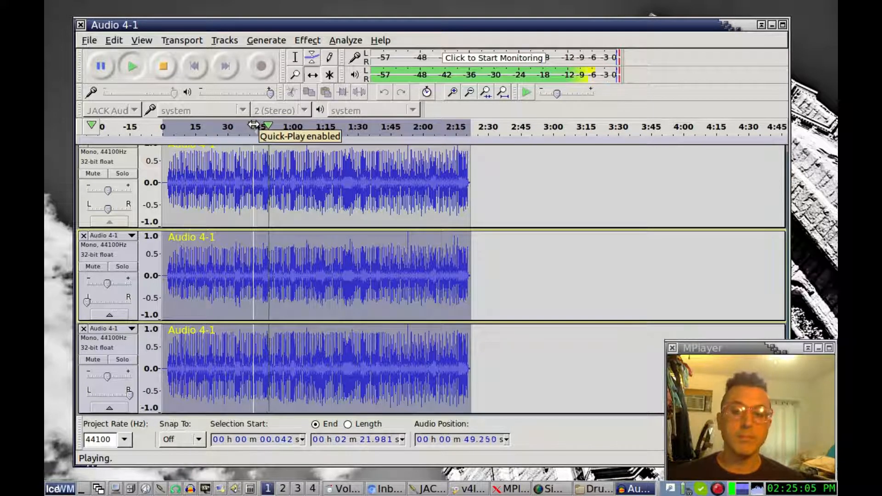
{"action": "left_click", "coordinate": [164, 69]}
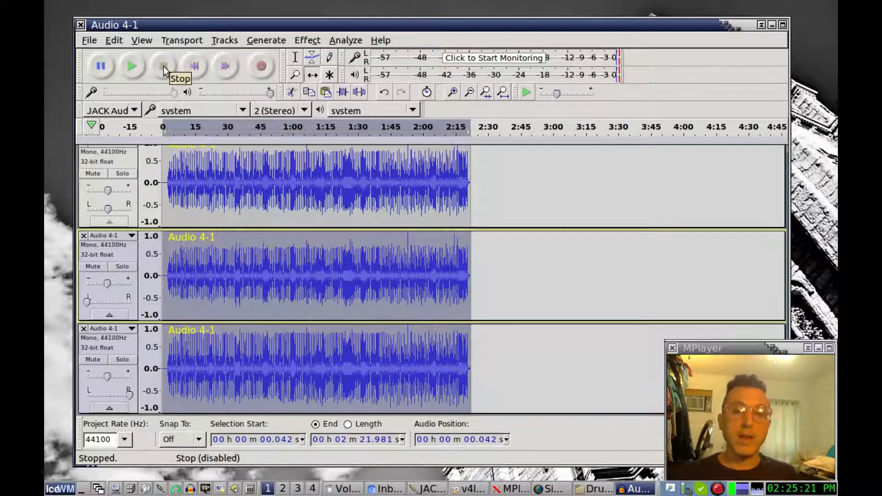
{"action": "left_click", "coordinate": [128, 160]}
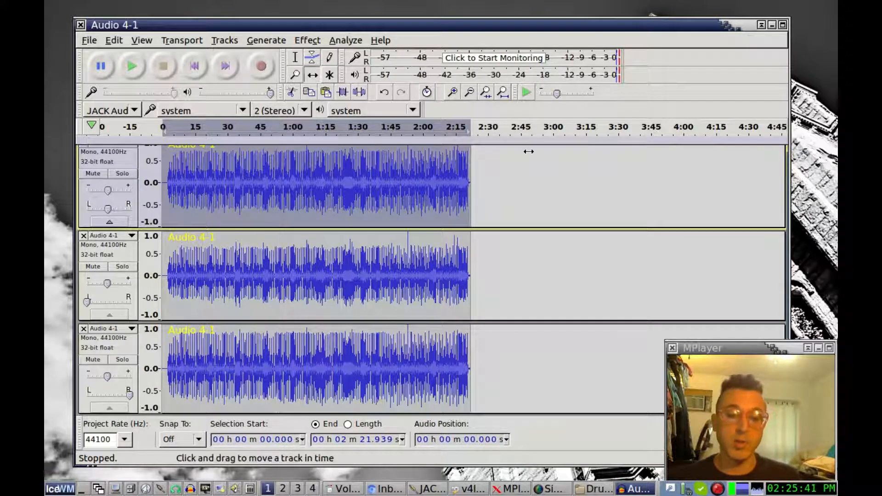
{"action": "scroll", "coordinate": [527, 152], "scroll_direction": "up", "scroll_amount": 1}
{"action": "left_click", "coordinate": [279, 125]}
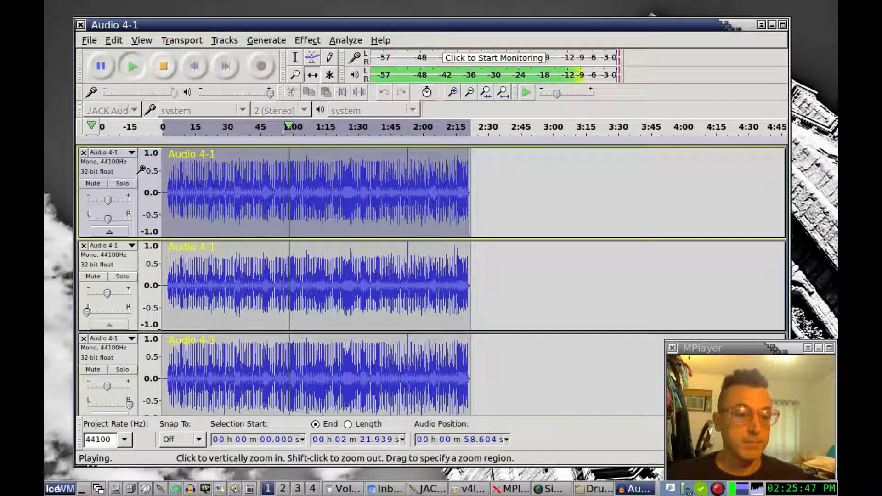
{"action": "left_click", "coordinate": [123, 184]}
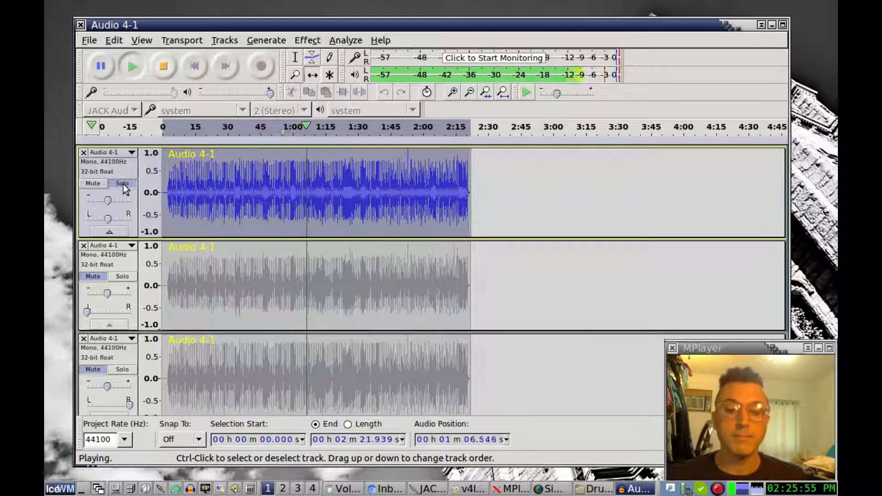
{"action": "left_click", "coordinate": [123, 184]}
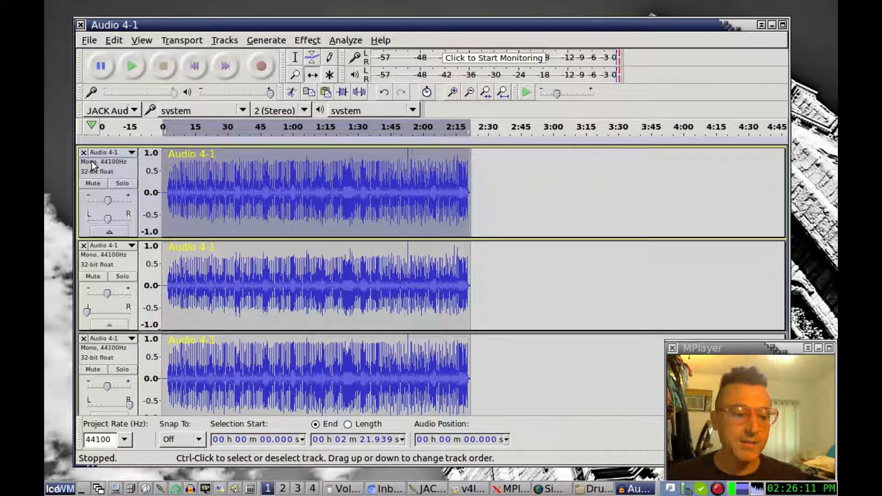
Select all three tracks and combine them into a single stereo track with Mix and Render
{"action": "left_click", "coordinate": [104, 268]}
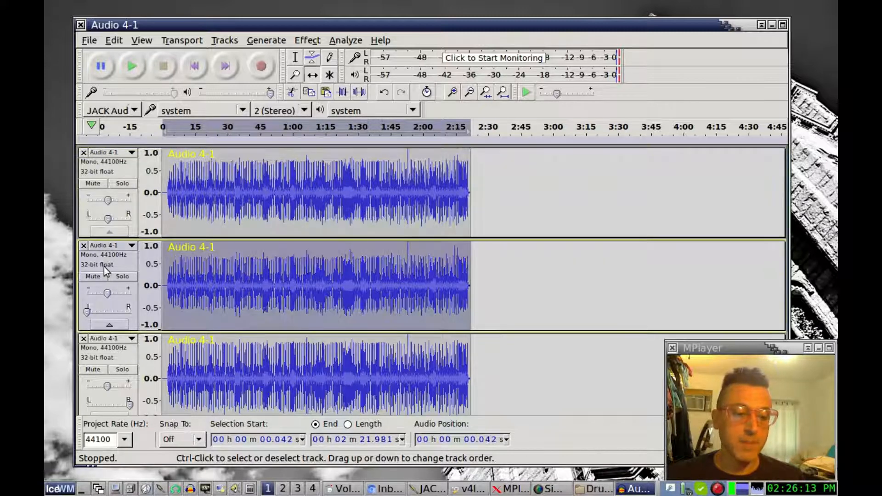
{"action": "left_click", "coordinate": [126, 166]}
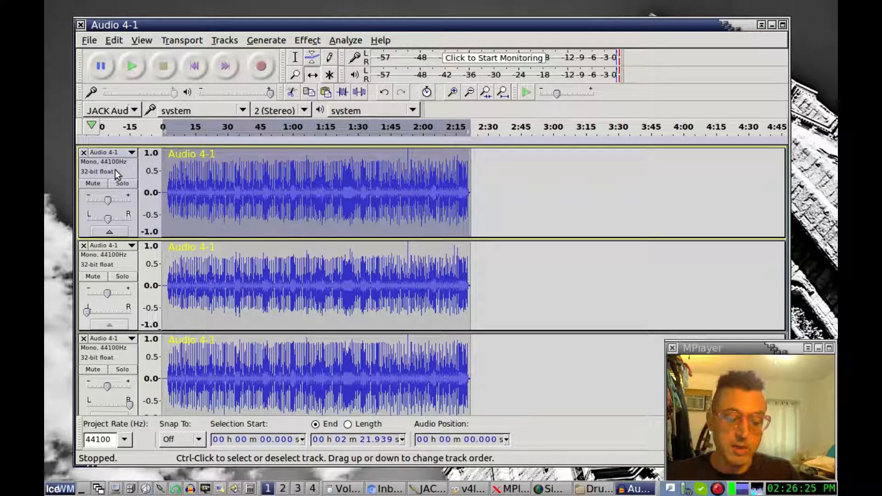
{"action": "key", "text": "ctrl+a"}
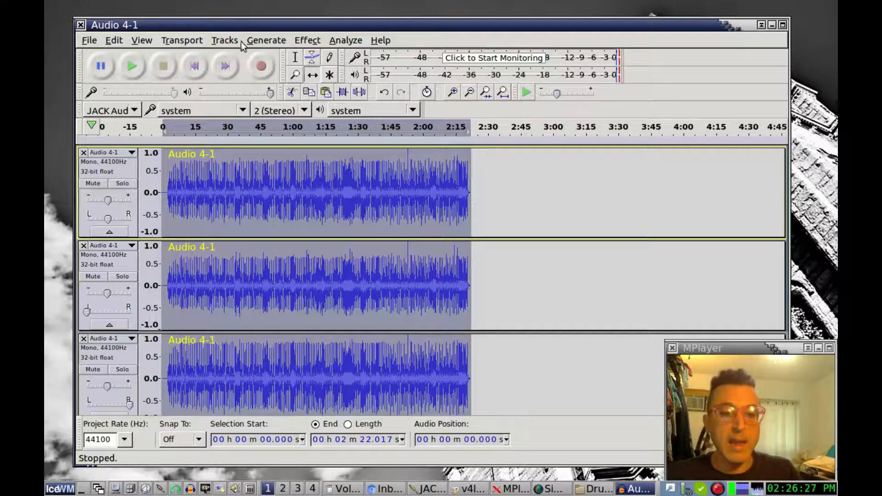
{"action": "left_click", "coordinate": [225, 40]}
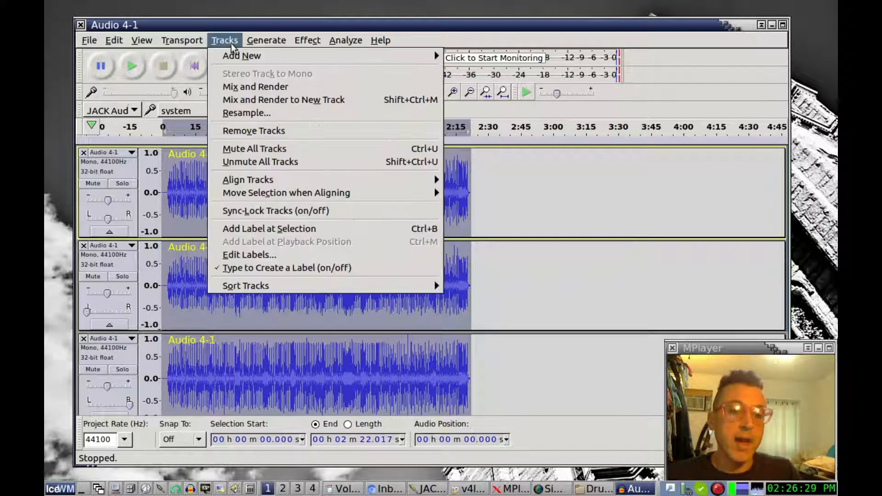
{"action": "left_click", "coordinate": [237, 86]}
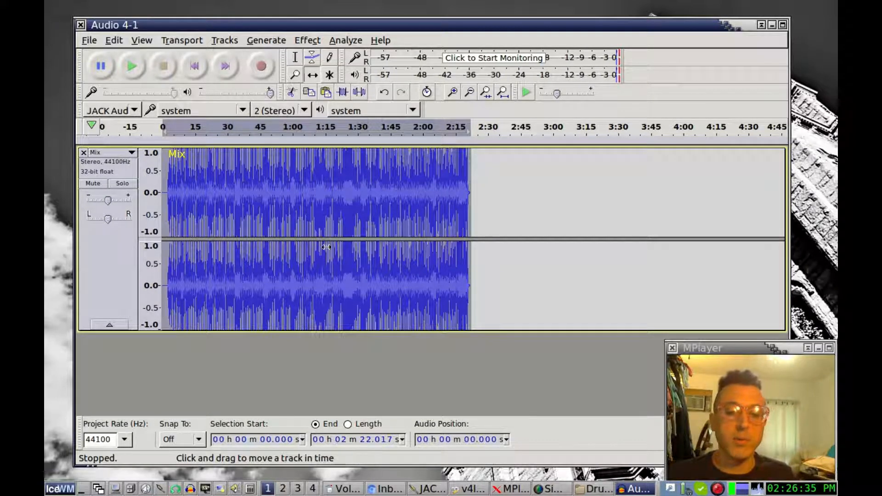
Normalize the rendered stereo mix
{"action": "left_click", "coordinate": [309, 40]}
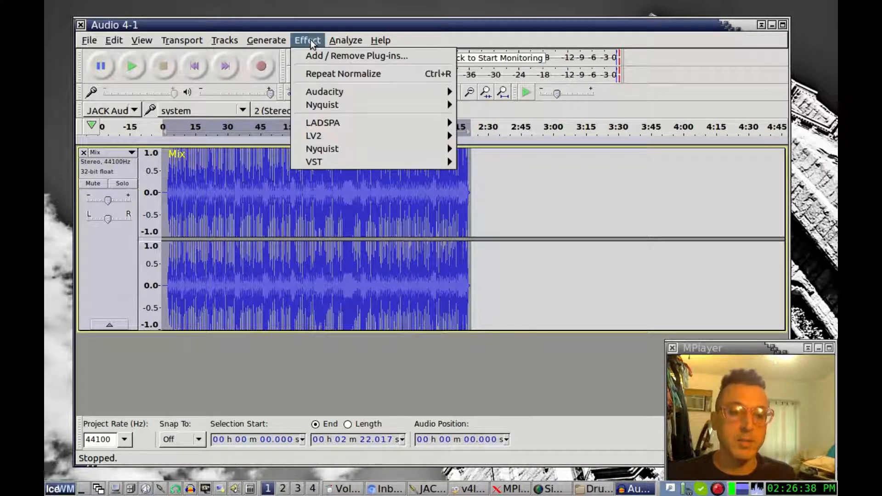
{"action": "mouse_move", "coordinate": [354, 93]}
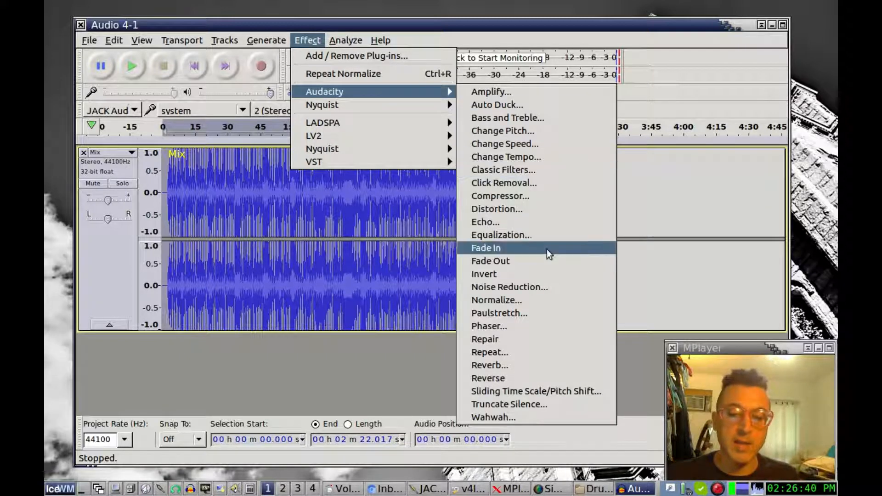
{"action": "left_click", "coordinate": [531, 296]}
{"action": "left_click", "coordinate": [491, 266]}
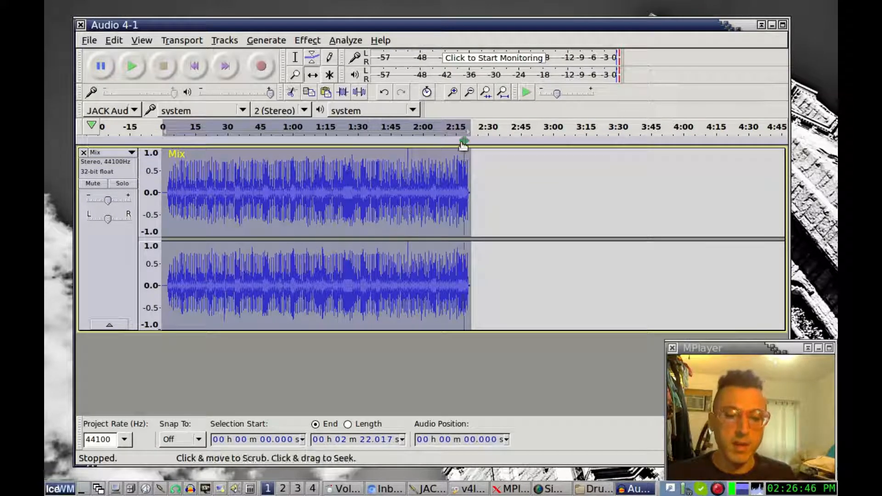
Apply the LADSPA Hard Limiter to the whole mix with a -3.5 dB limit, wet level 1.0 and residue level 0.0
{"action": "left_click", "coordinate": [454, 92]}
{"action": "left_click", "coordinate": [453, 93]}
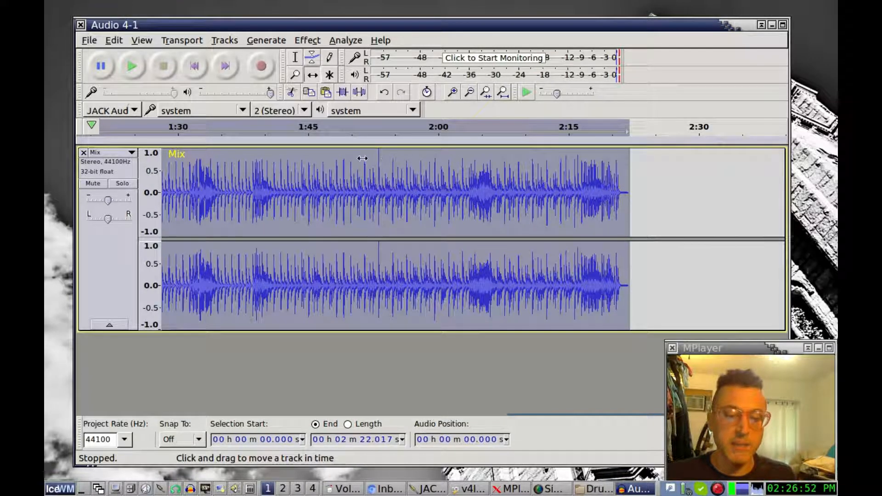
{"action": "left_click", "coordinate": [311, 40]}
{"action": "mouse_move", "coordinate": [313, 95]}
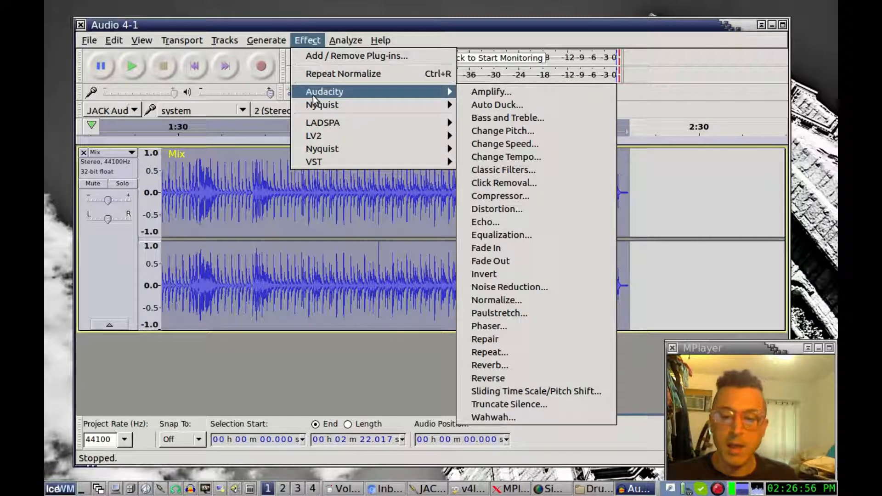
{"action": "mouse_move", "coordinate": [316, 121]}
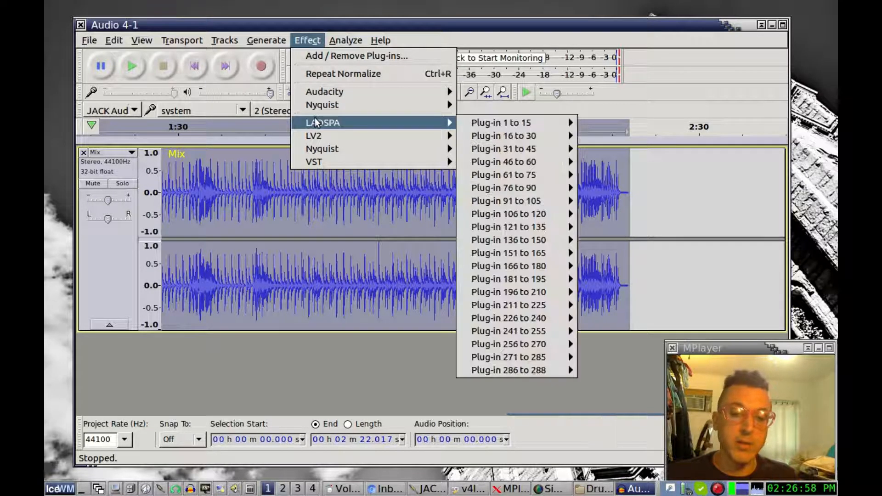
{"action": "mouse_move", "coordinate": [516, 242]}
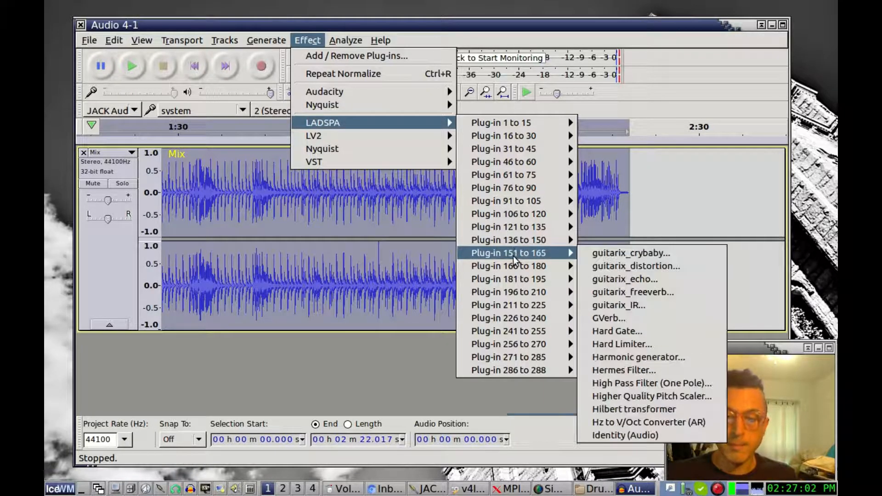
{"action": "left_click", "coordinate": [628, 343]}
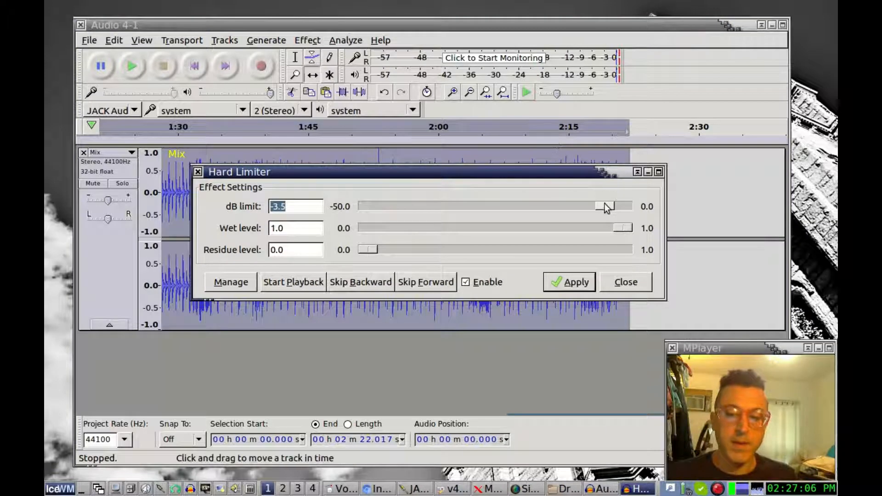
{"action": "left_click", "coordinate": [576, 283]}
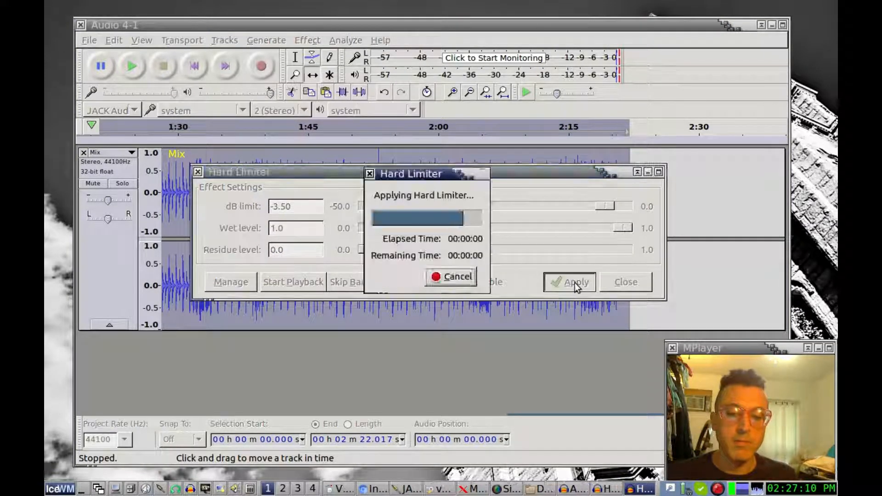
{"action": "left_click", "coordinate": [632, 283]}
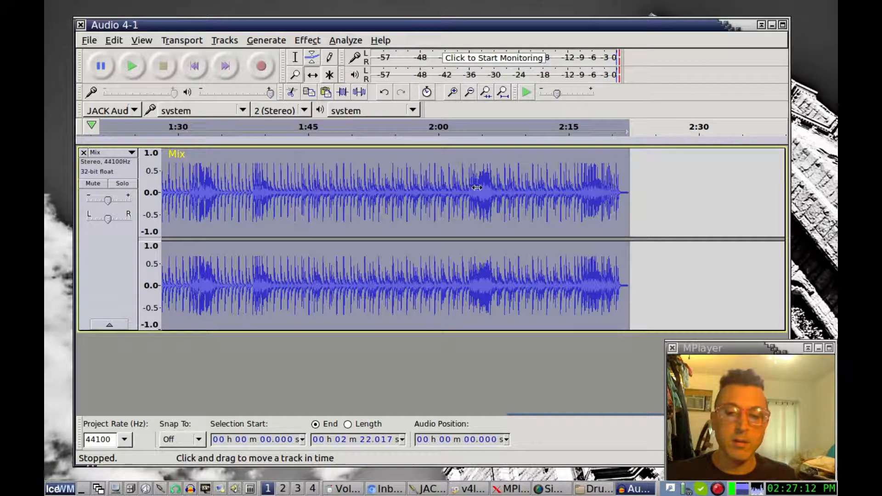
Normalize the hard-limited stereo mix again to bring its peaks back up
{"action": "left_click", "coordinate": [311, 41]}
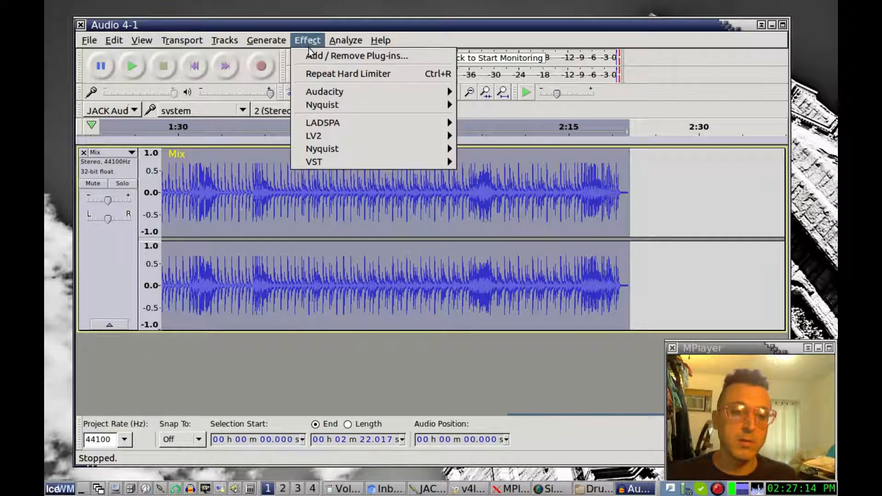
{"action": "mouse_move", "coordinate": [365, 92]}
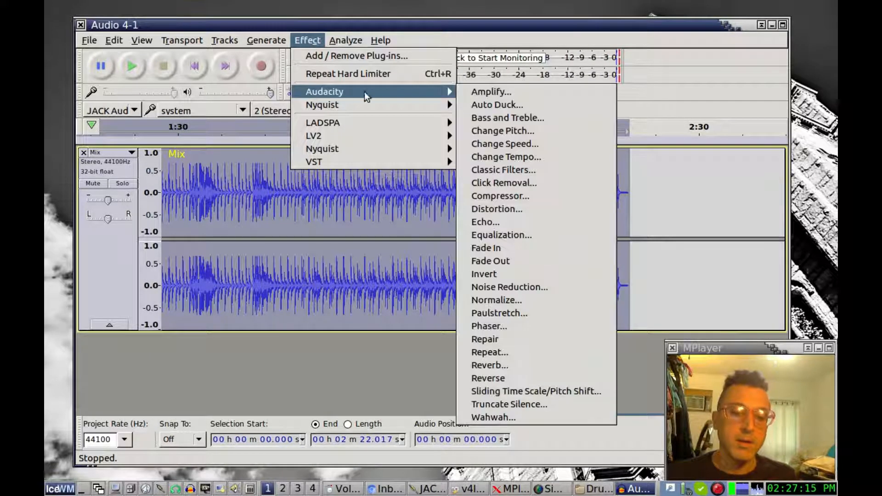
{"action": "left_click", "coordinate": [528, 300]}
{"action": "left_click", "coordinate": [470, 276]}
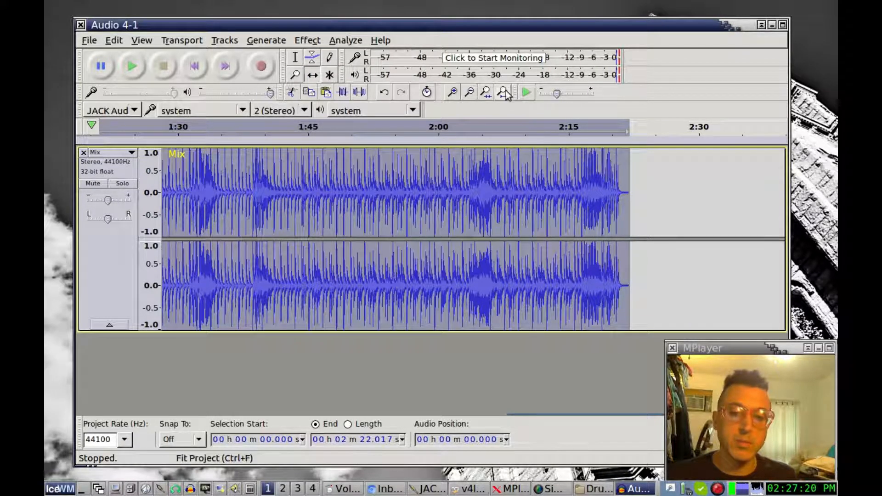
Play the limited, normalized mix from about 0:39 and again from about 0:54, checking the level meters
{"action": "left_click", "coordinate": [485, 92]}
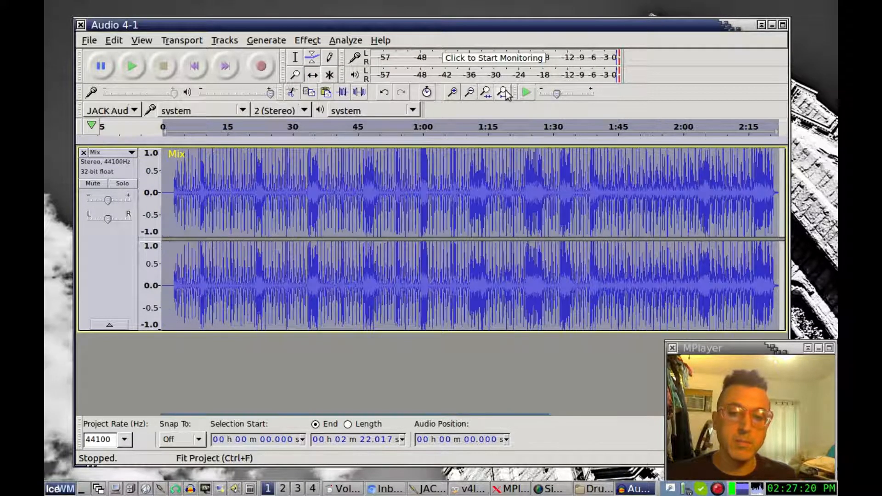
{"action": "left_click", "coordinate": [330, 125]}
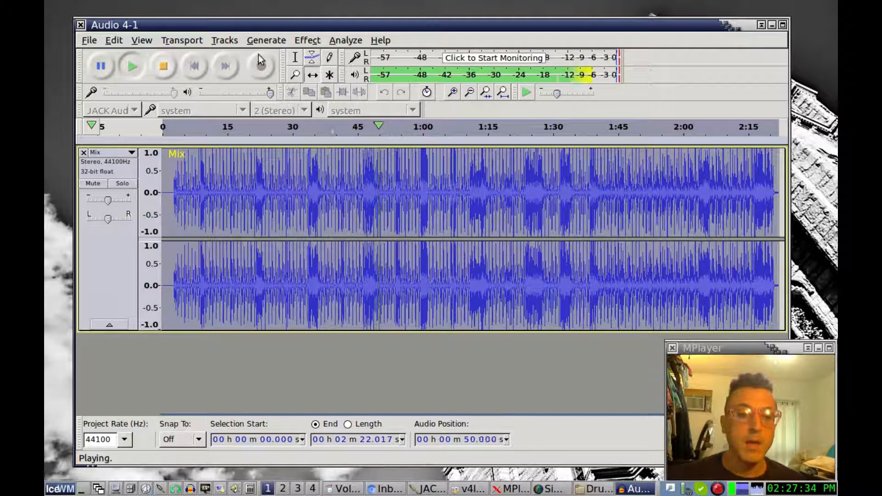
{"action": "left_click", "coordinate": [169, 65]}
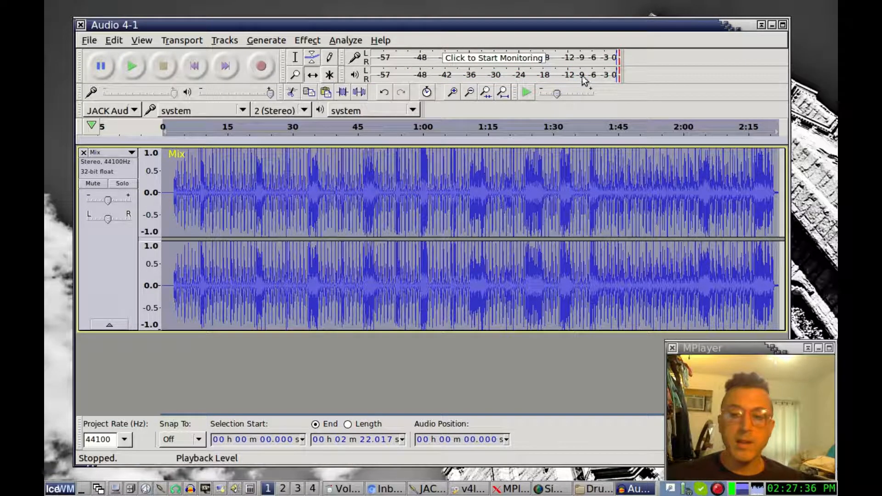
{"action": "left_click", "coordinate": [619, 62]}
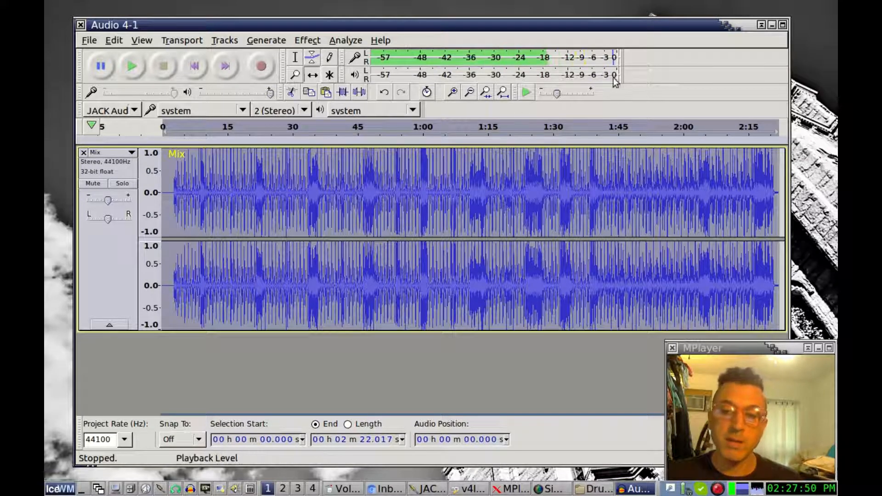
{"action": "left_click", "coordinate": [397, 125]}
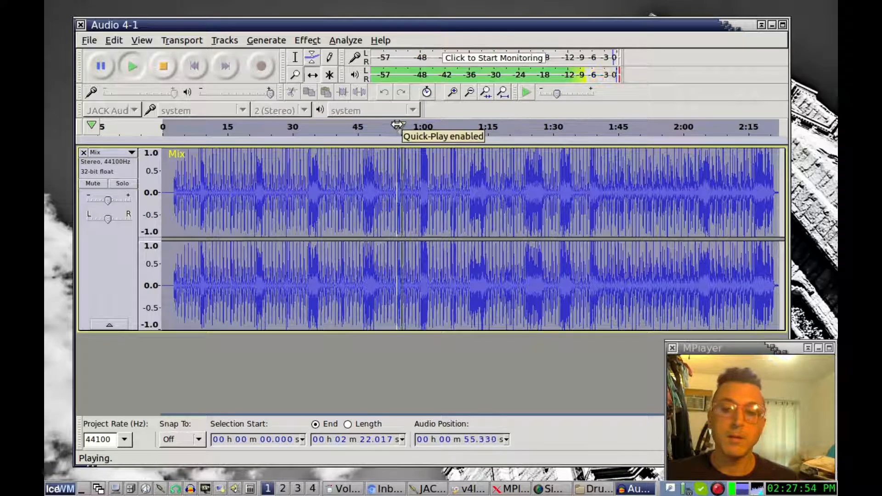
{"action": "left_click", "coordinate": [165, 67]}
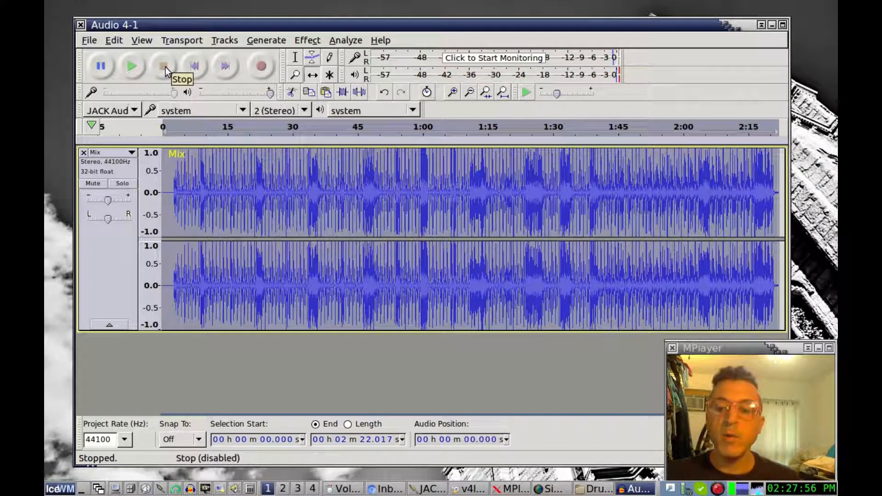